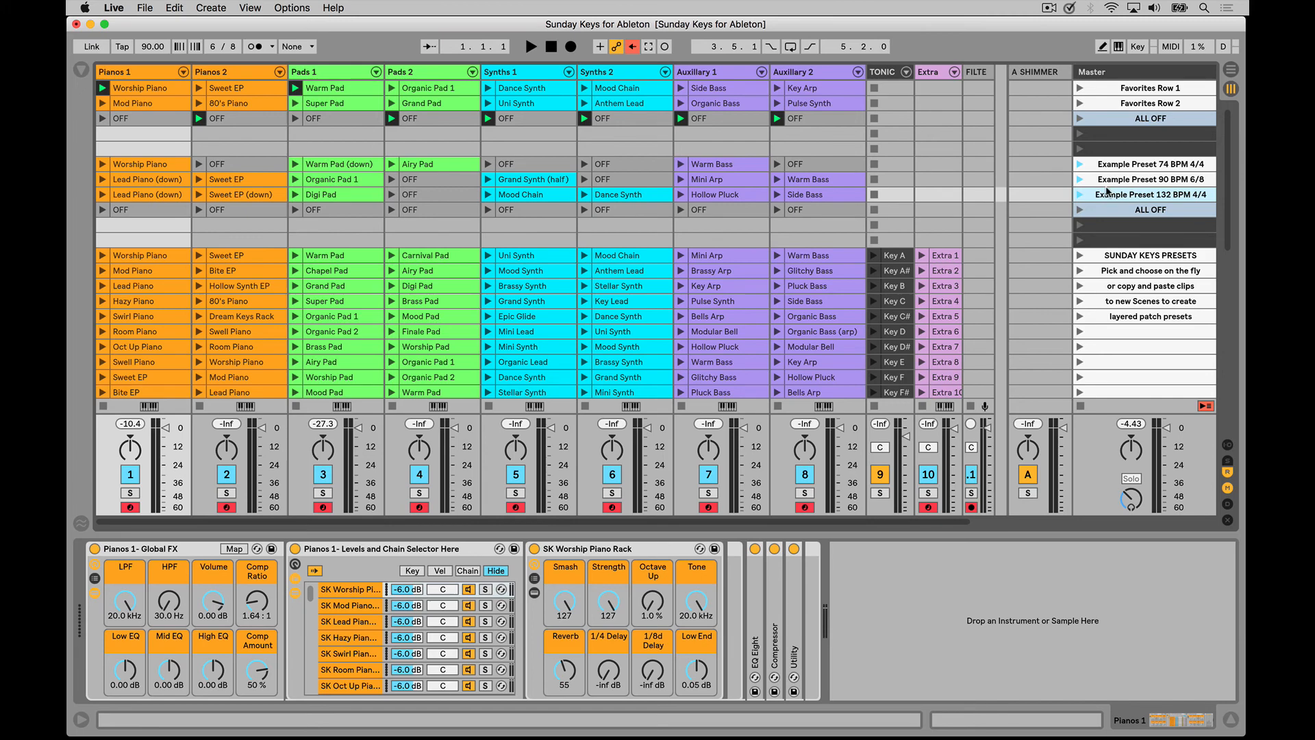
- Insert a new scene below Example Preset 132 BPM 4/4
scroll(1101, 371, down, 3)
scroll(1101, 370, down, 2)
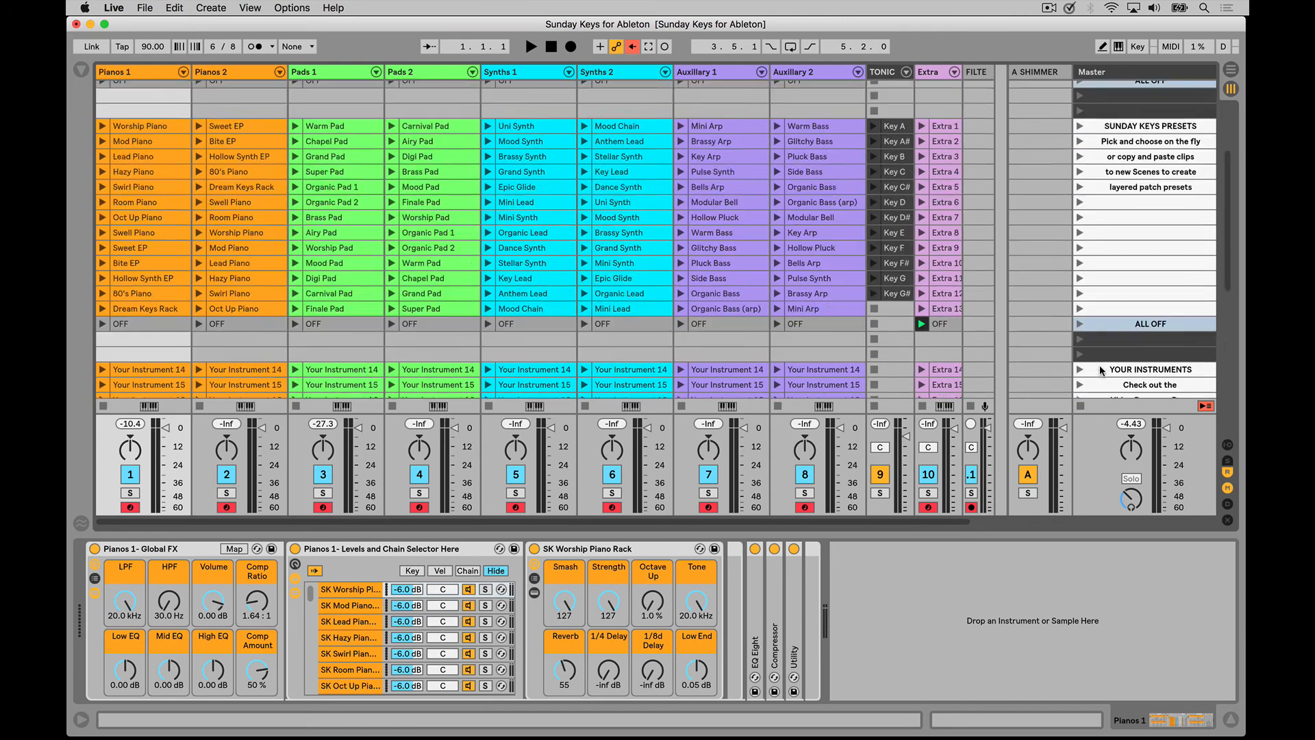
scroll(1101, 370, up, 5)
scroll(1101, 371, right, 2)
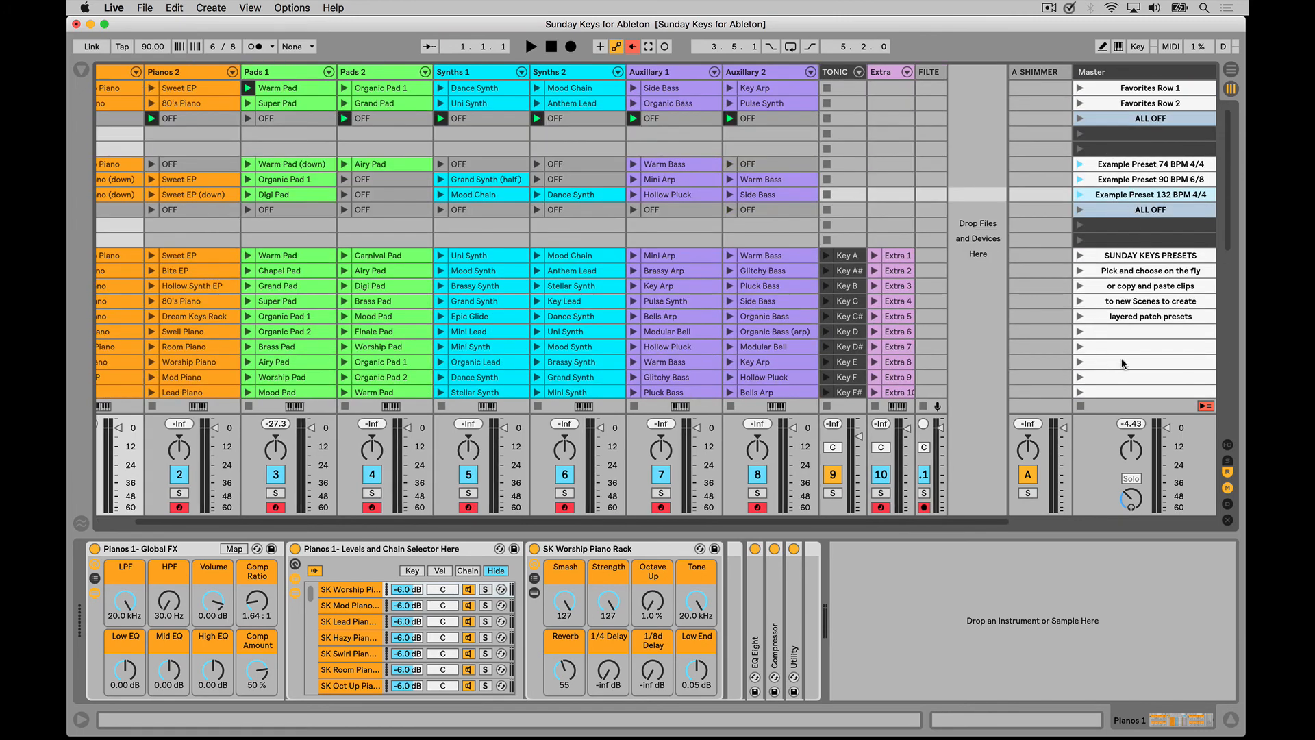
right_click(1119, 198)
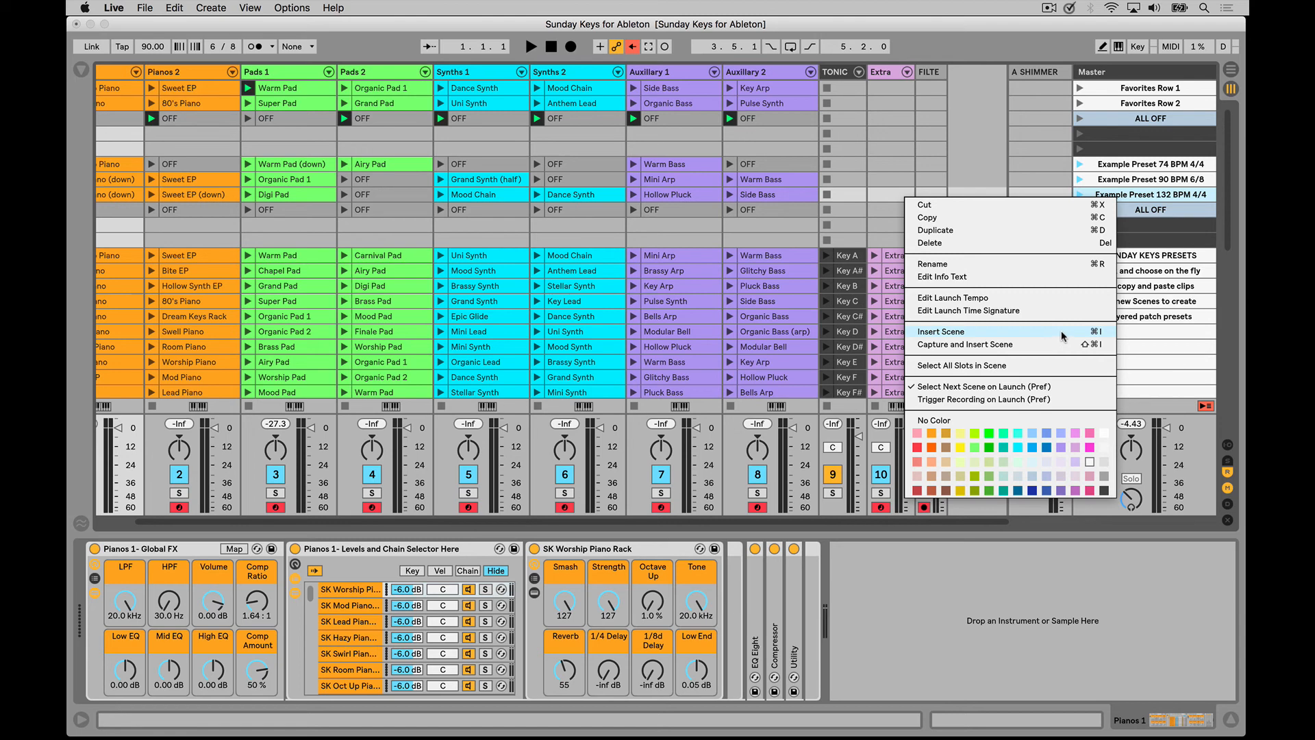
click(982, 334)
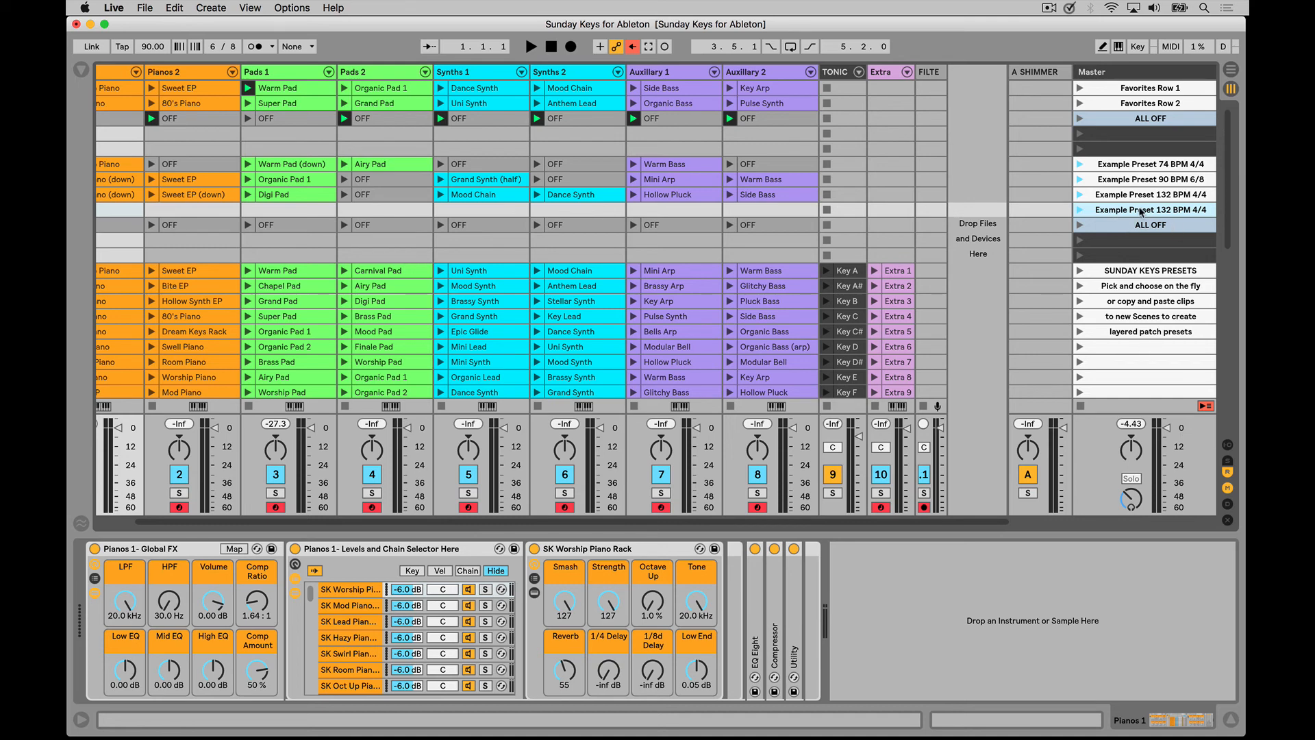
- Rename the inserted scene as New Preset 110 BPM 4/4
key(super+r)
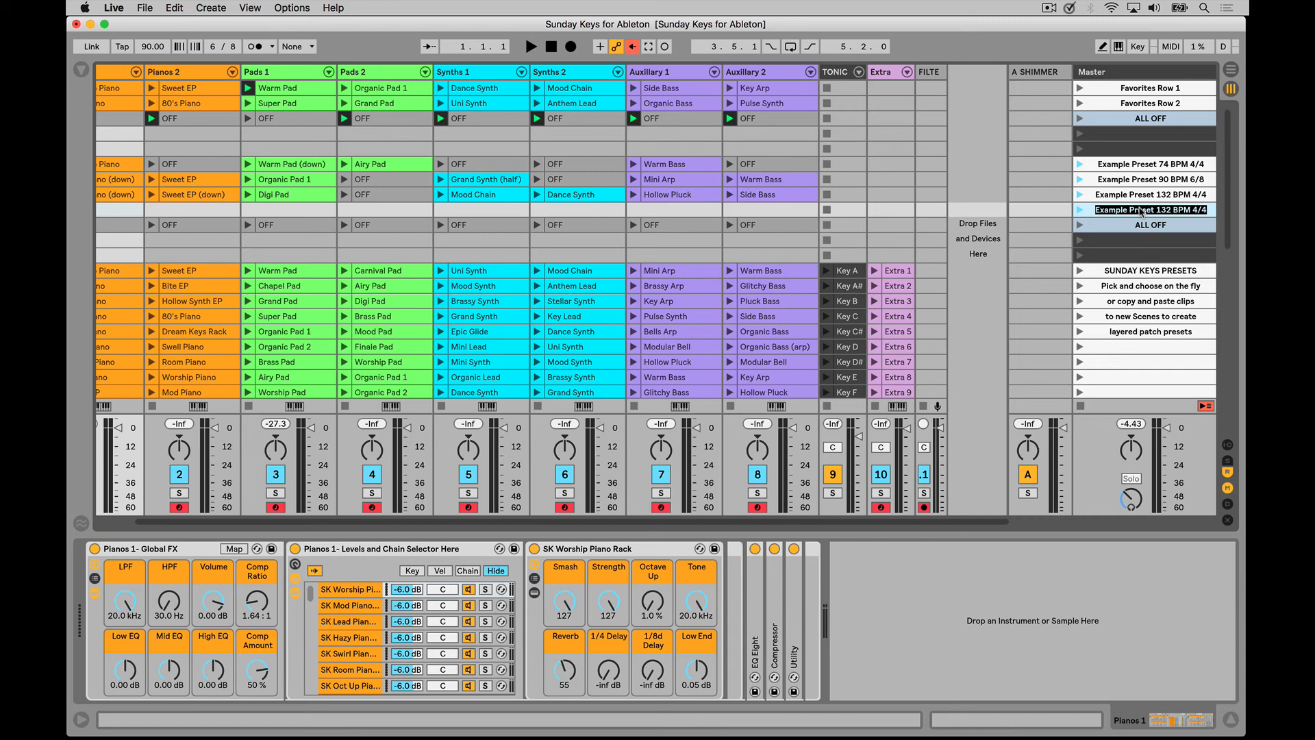
key(BackSpace)
text(New P)
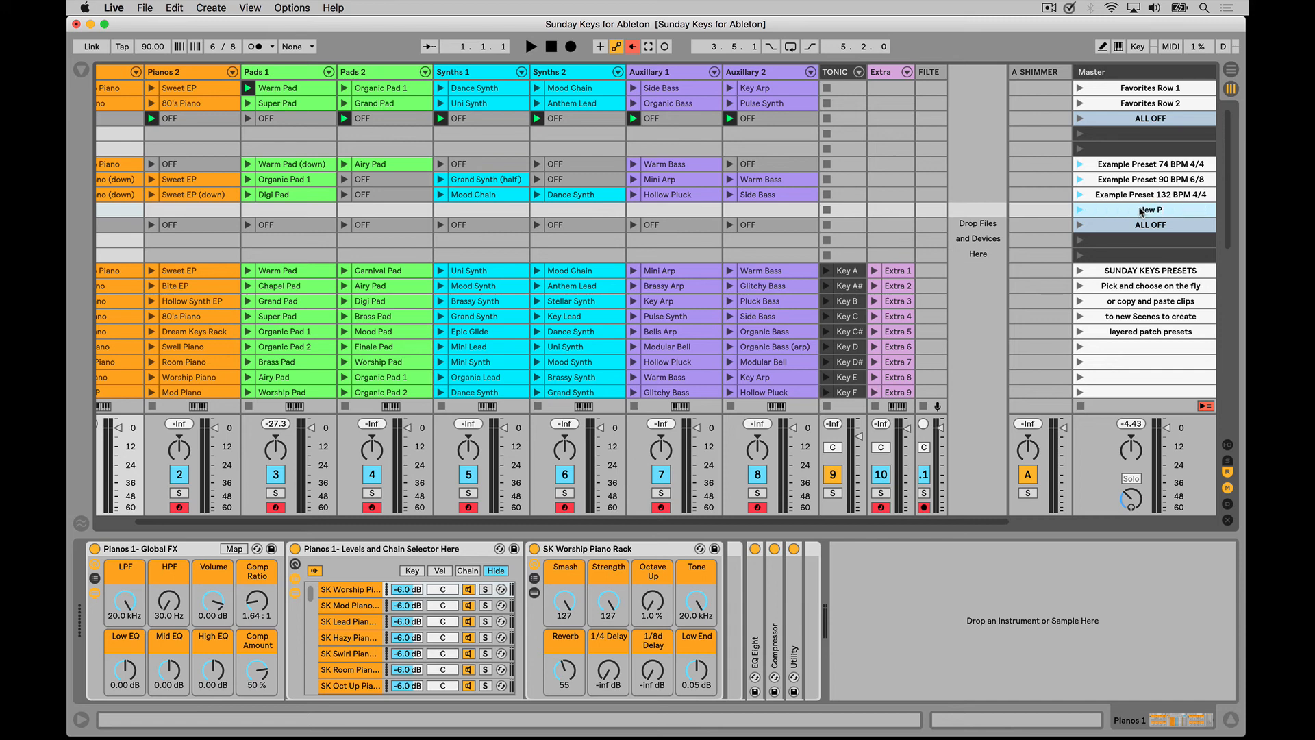
text(reset)
text(110 BPM 4/4)
- Launch the Worship Piano clip in the Pianos 1 track's Sunday Keys presets section
scroll(657, 341, left, 2)
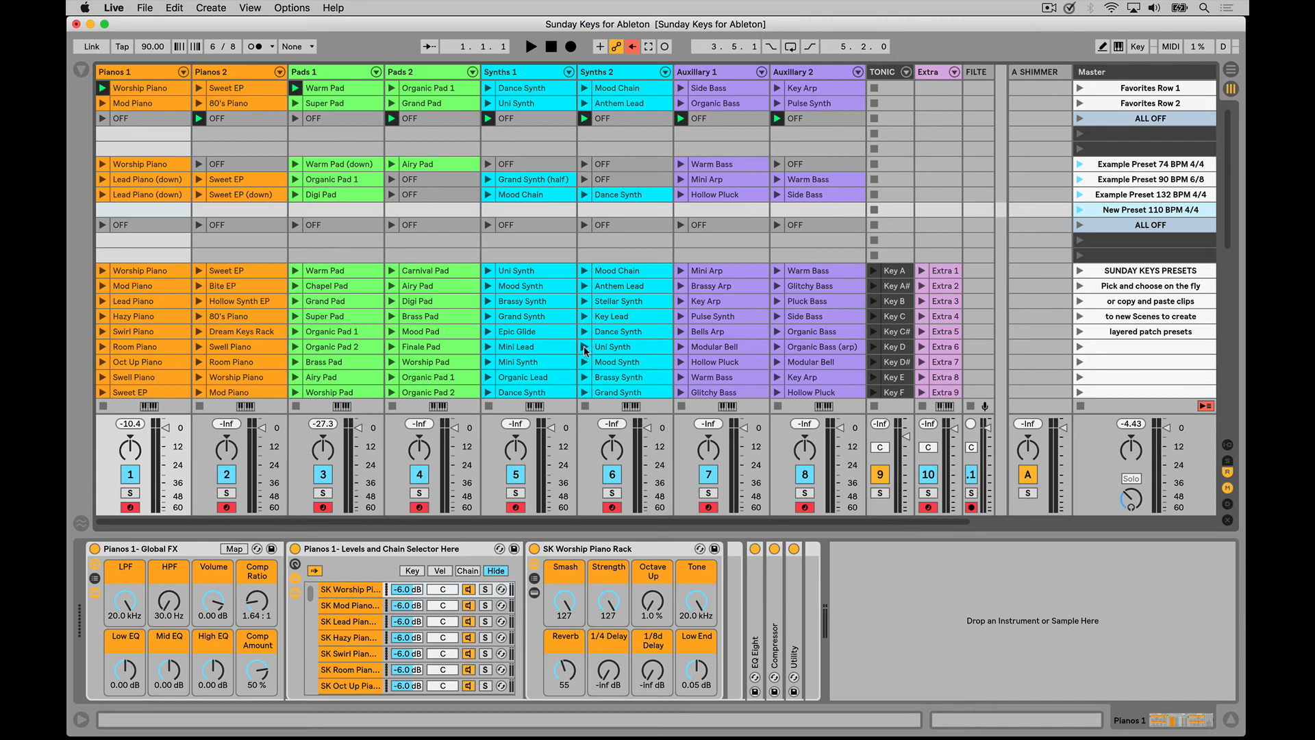
scroll(585, 349, down, 4)
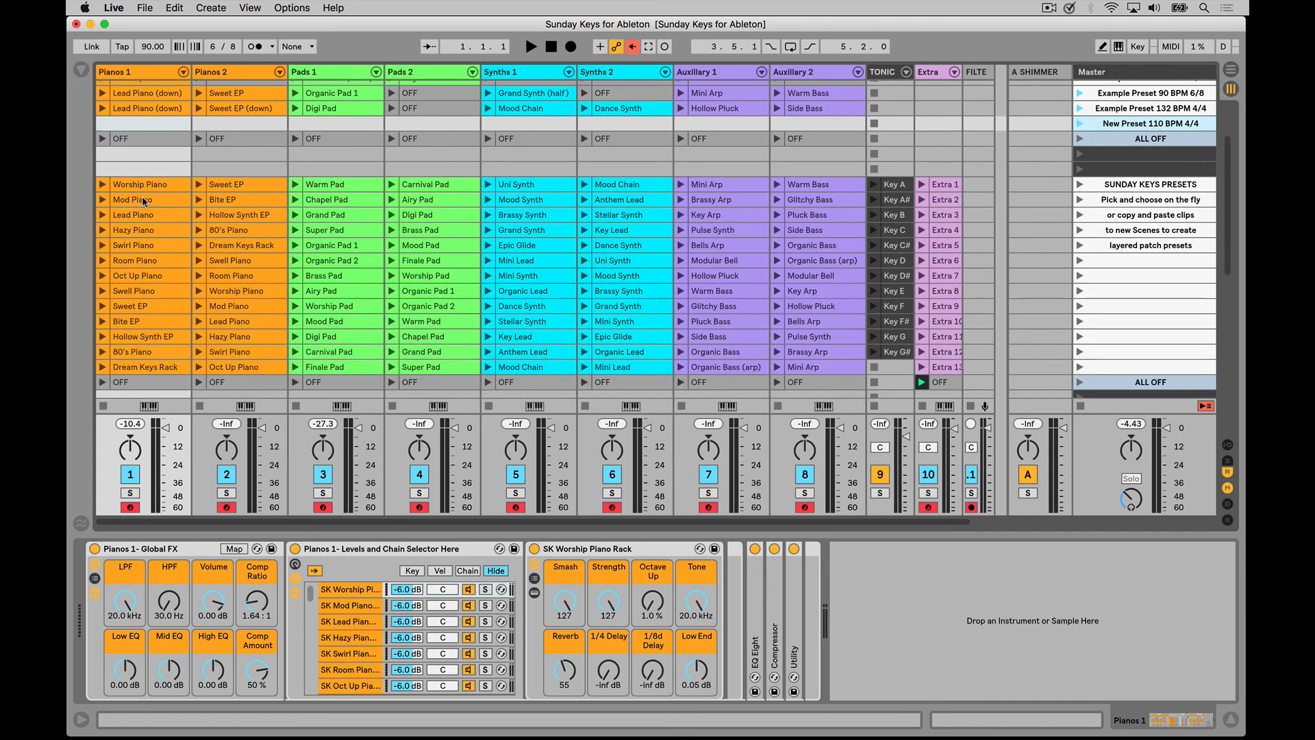
click(102, 184)
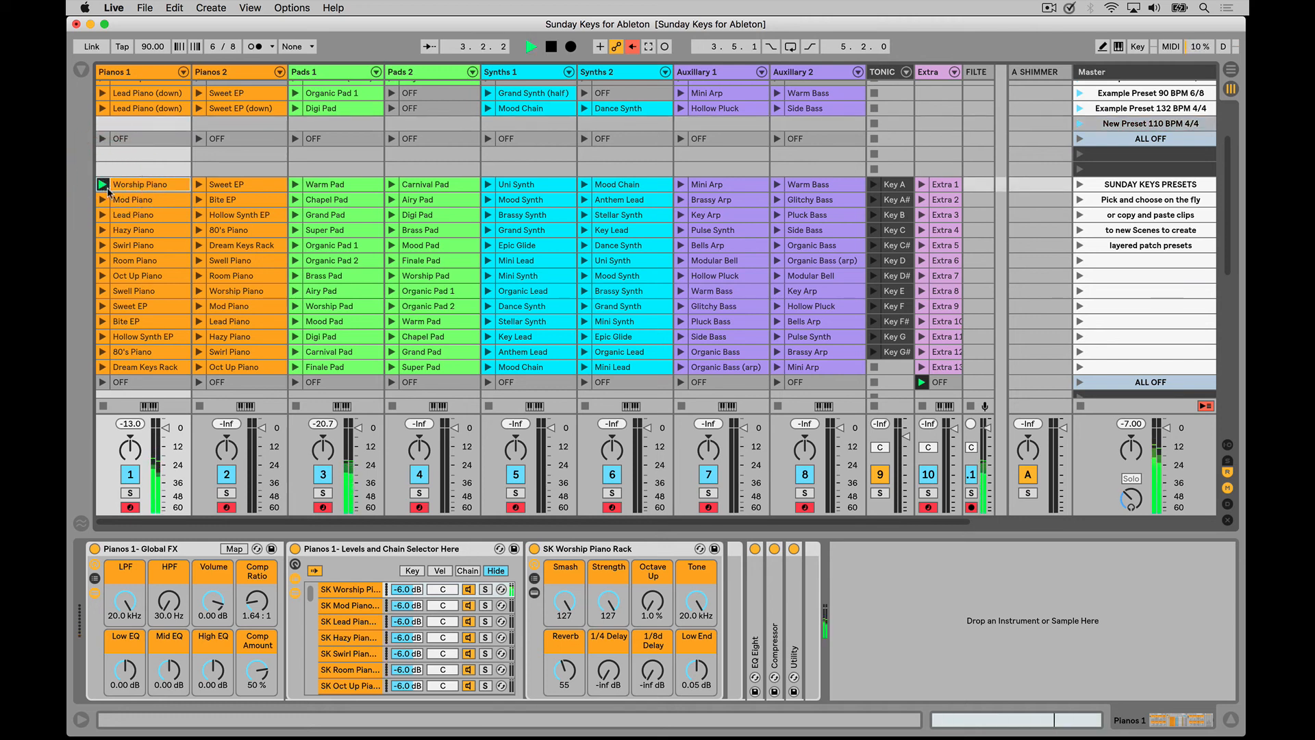
- Copy the Worship Piano preset clip into the Pianos 1 slot of the New Preset 110 BPM 4/4 scene
scroll(160, 171, up, 6)
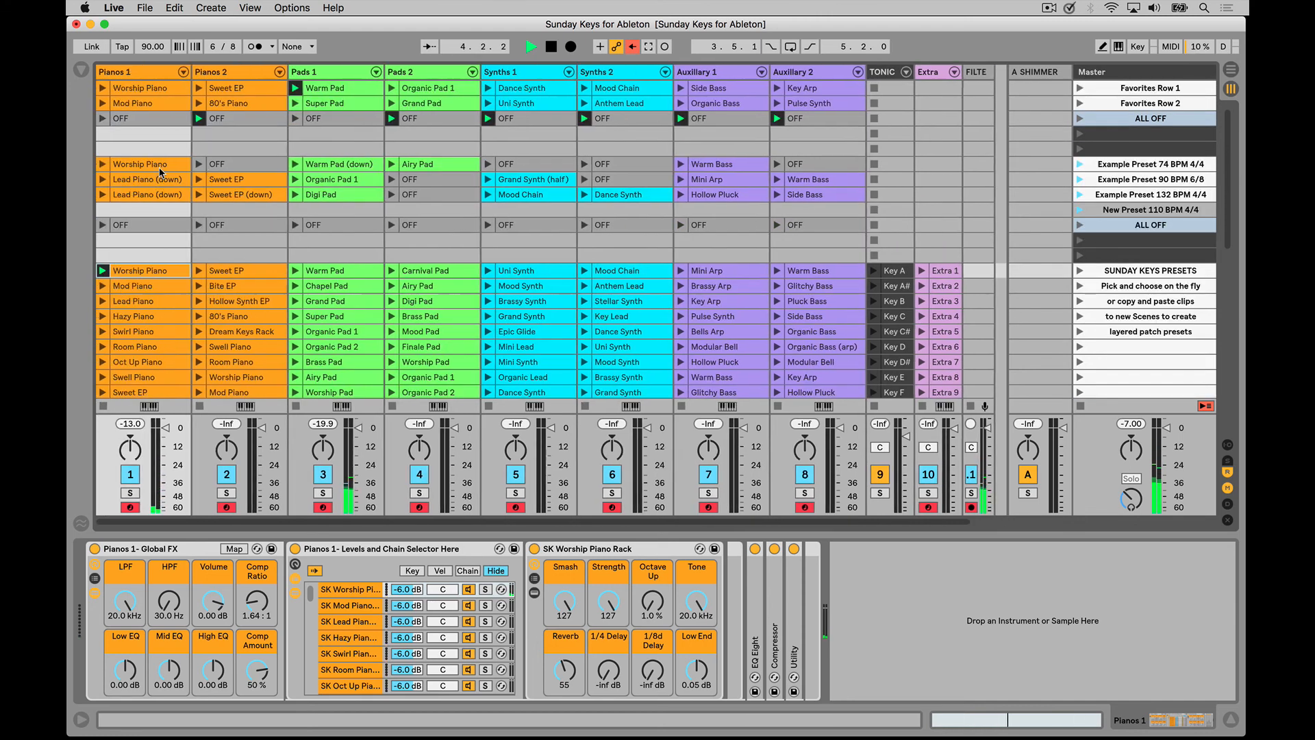
click(158, 271)
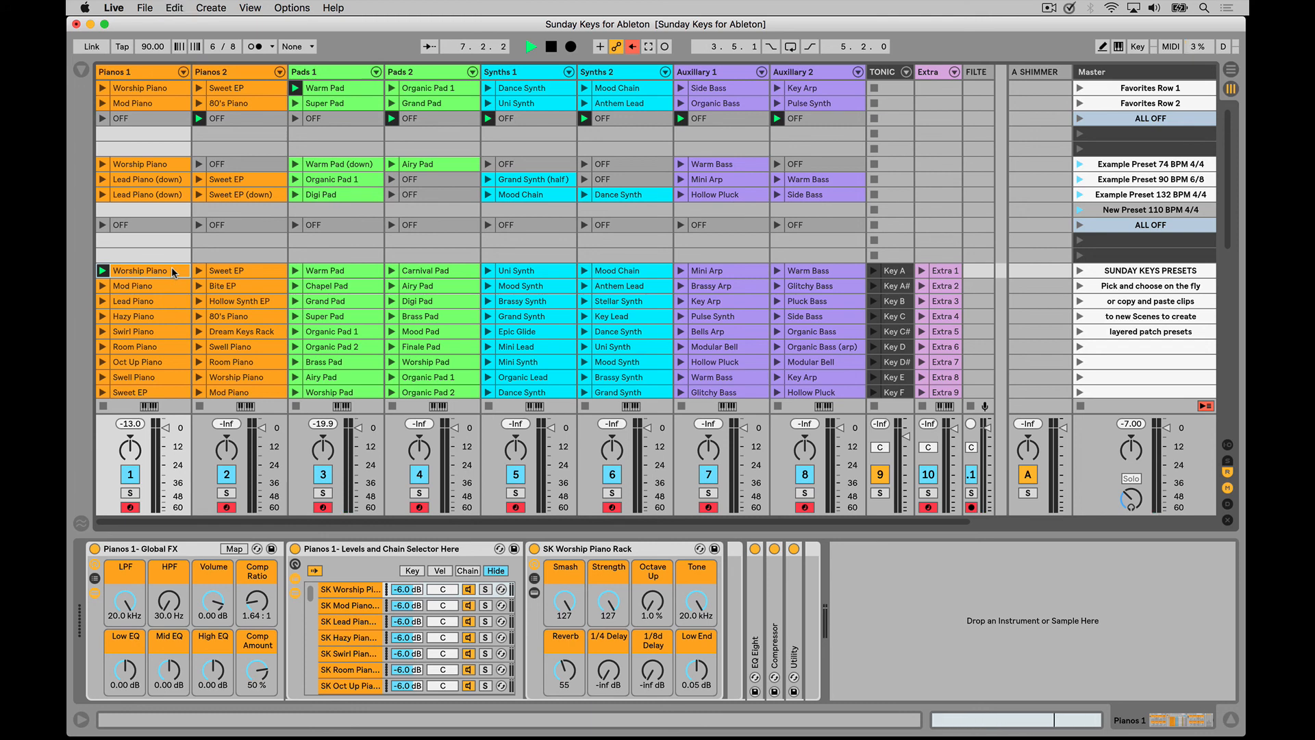
click(155, 211)
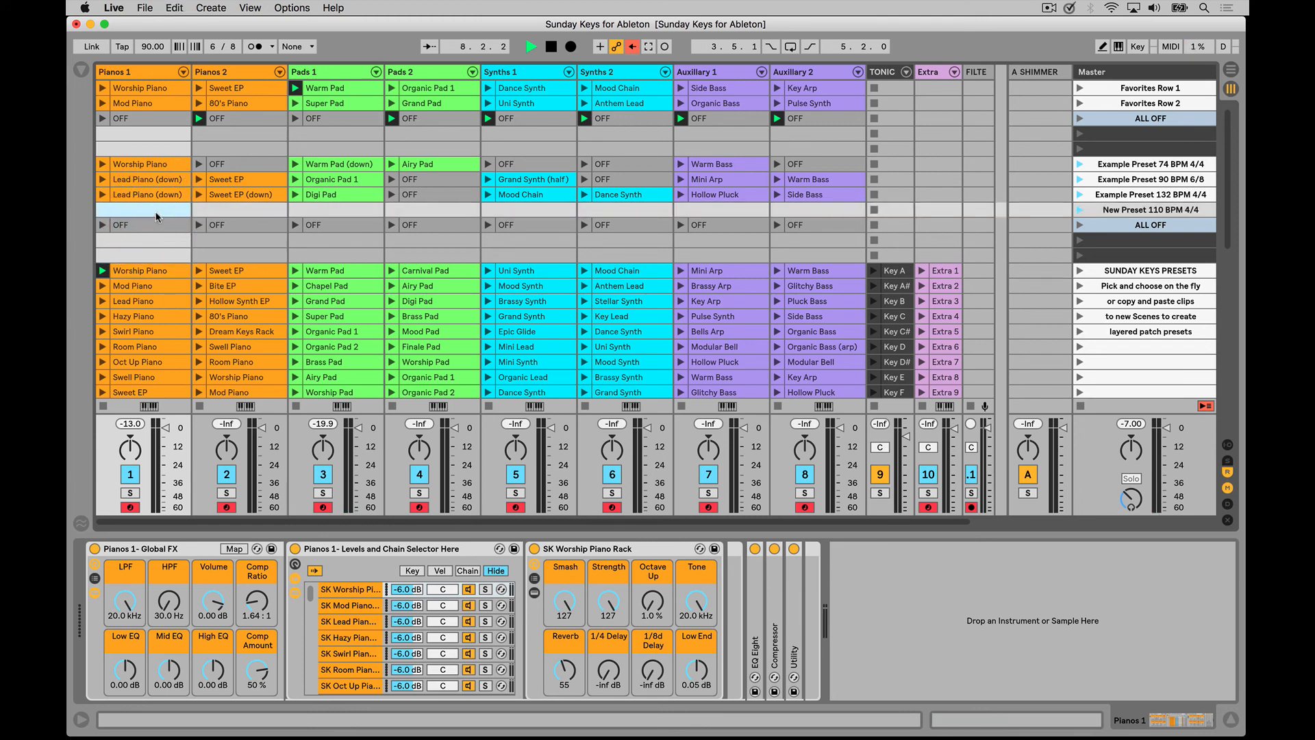
key(super+v)
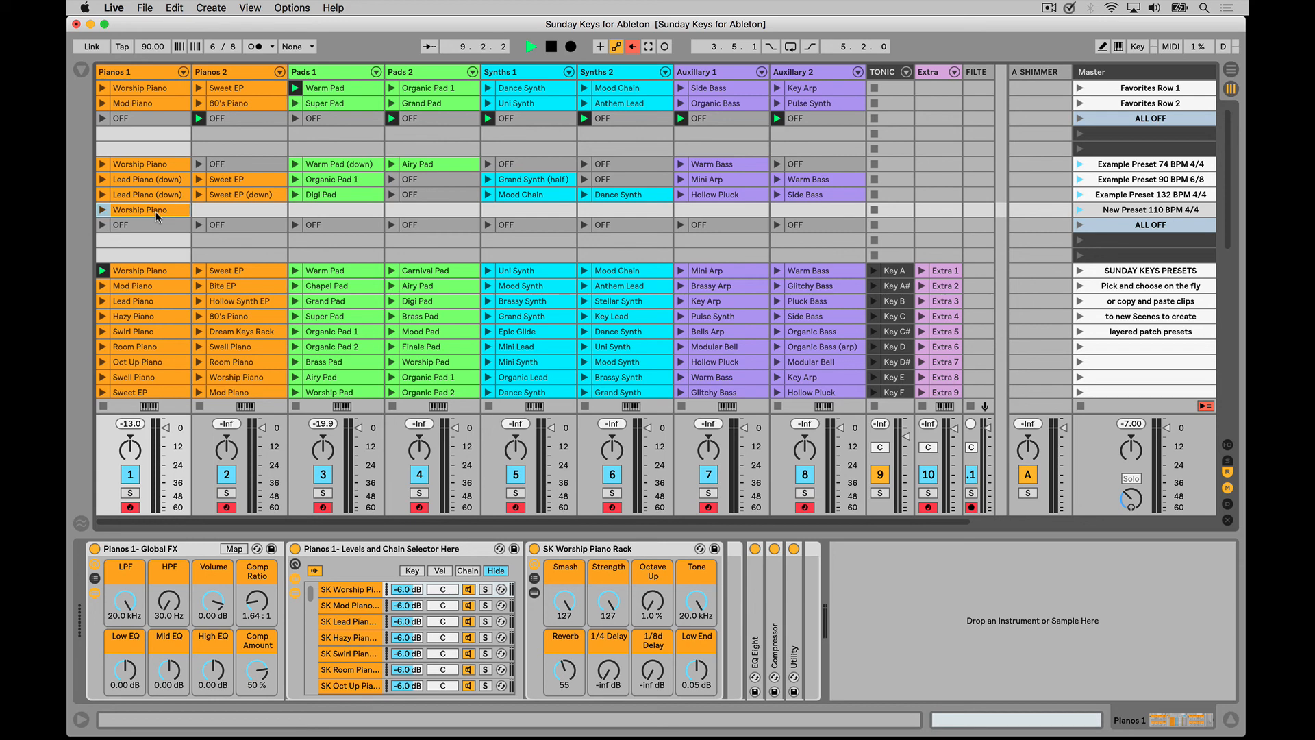
click(176, 7)
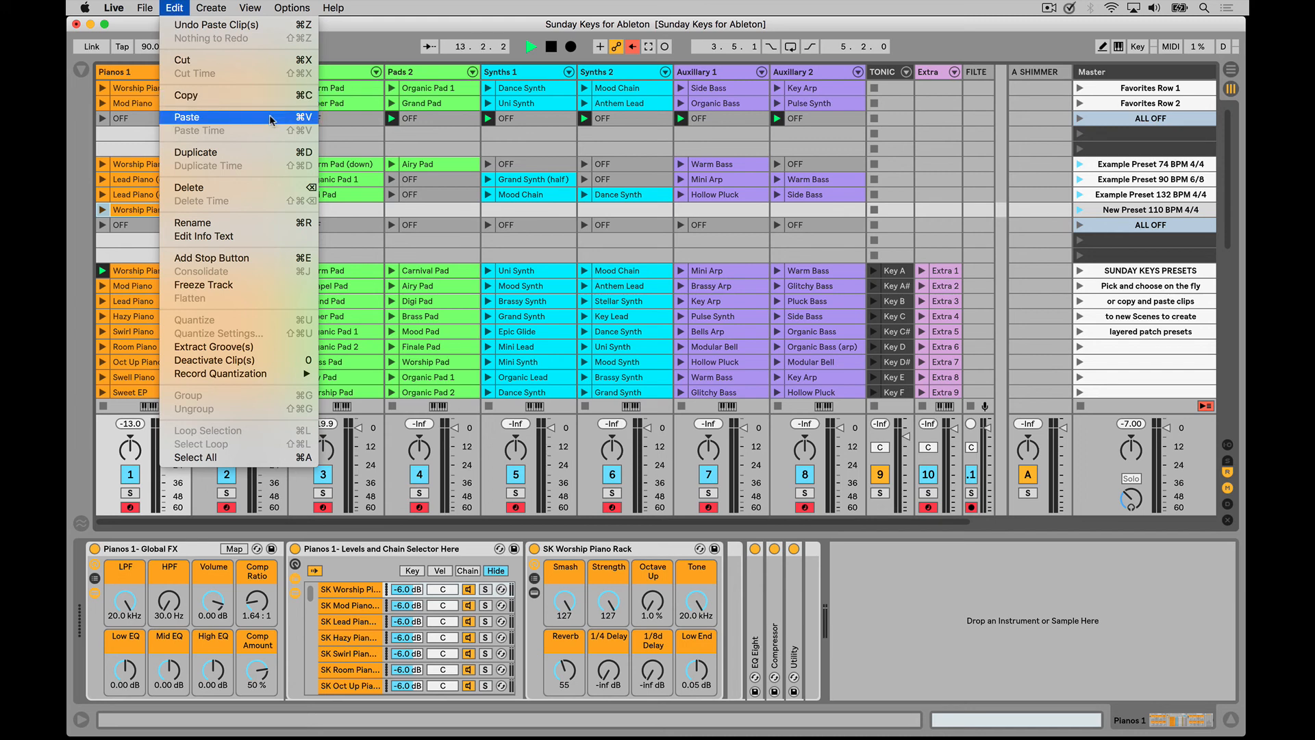
click(338, 18)
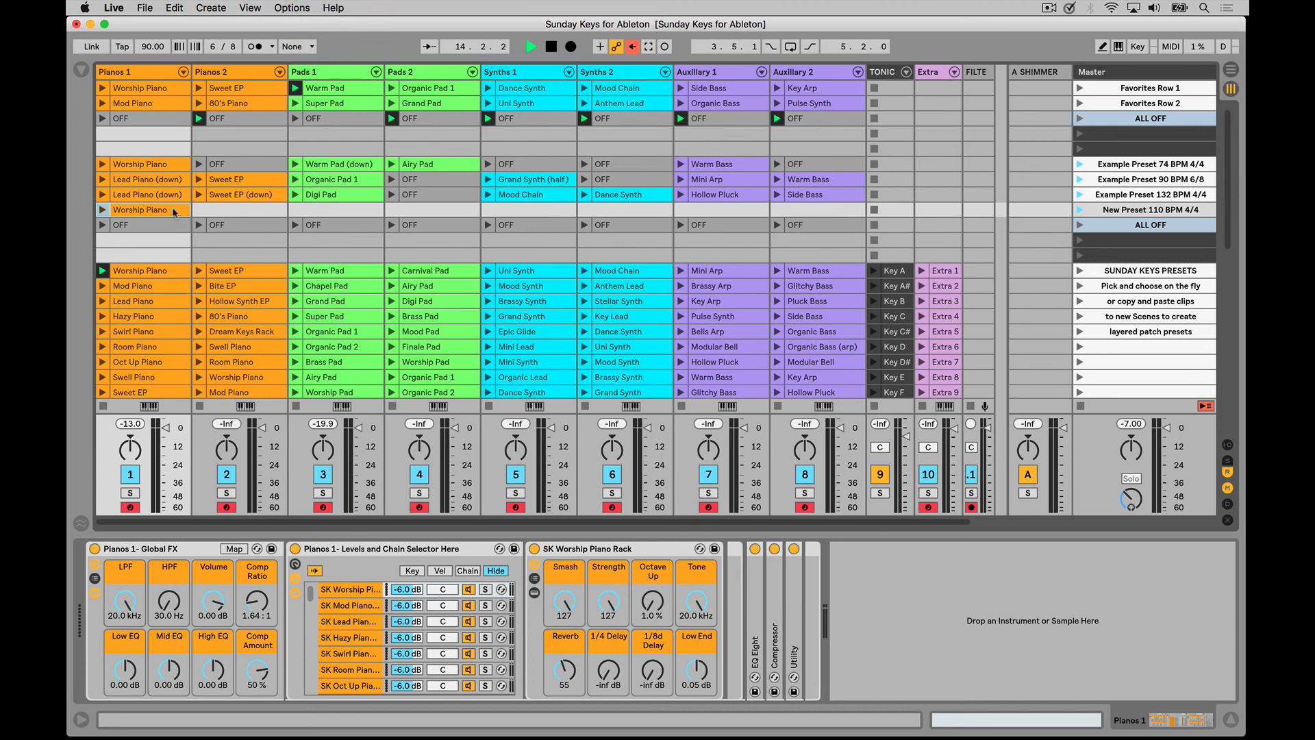
- Launch the pasted Worship Piano clip in the New Preset 110 BPM 4/4 scene
click(157, 206)
click(137, 243)
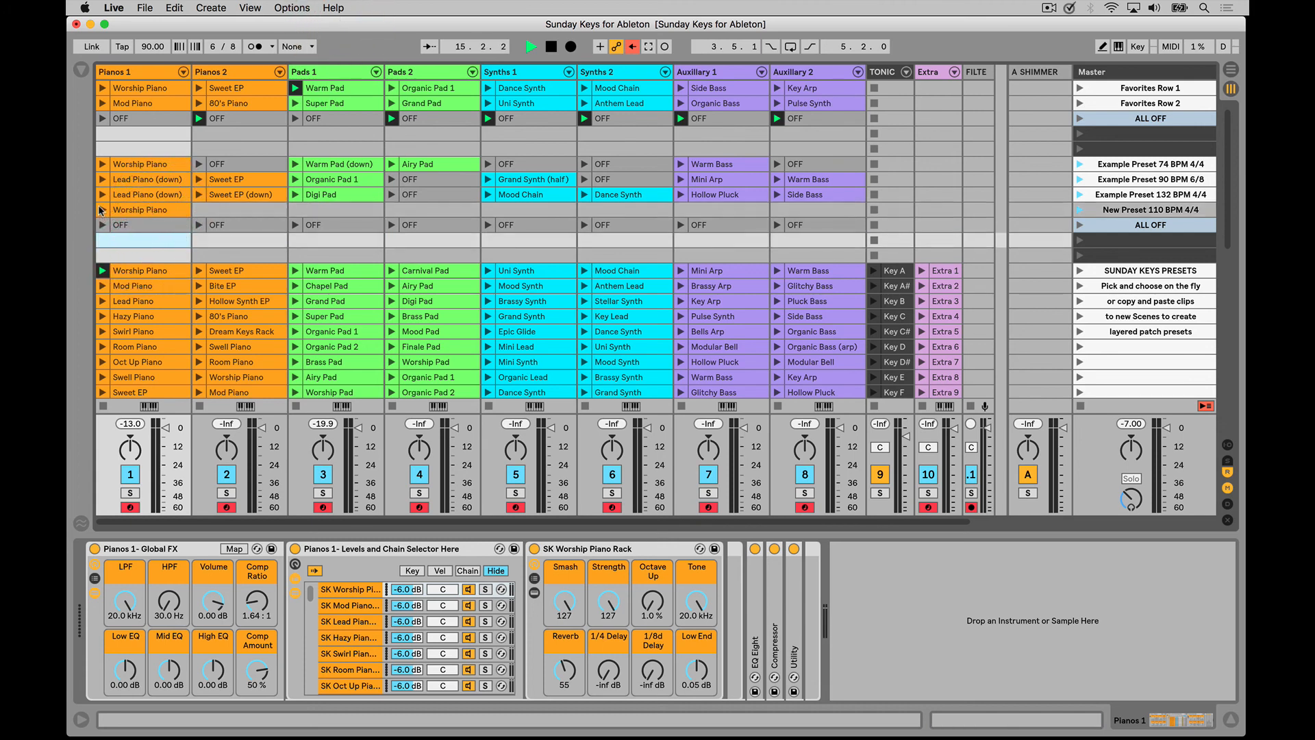
click(102, 210)
click(101, 209)
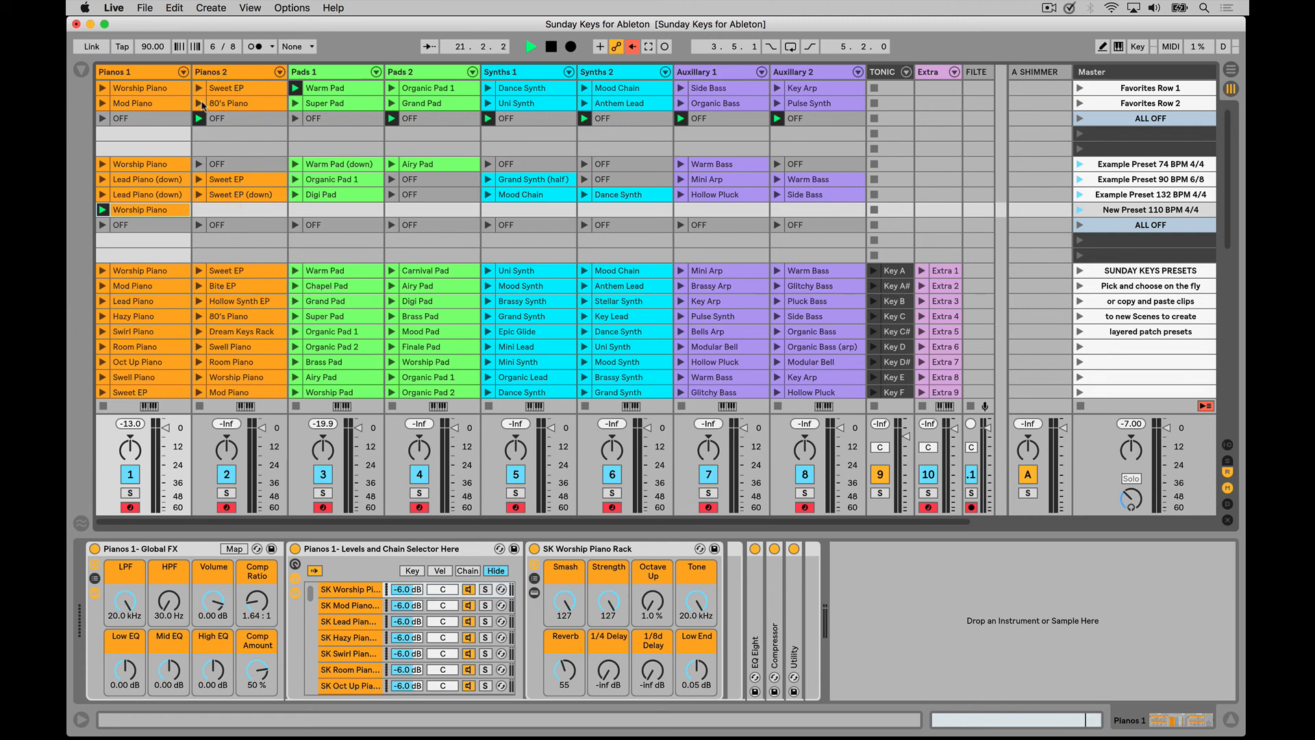
- Copy the Pianos 2 OFF clip from the ALL OFF row into the New Preset 110 BPM 4/4 scene
click(244, 224)
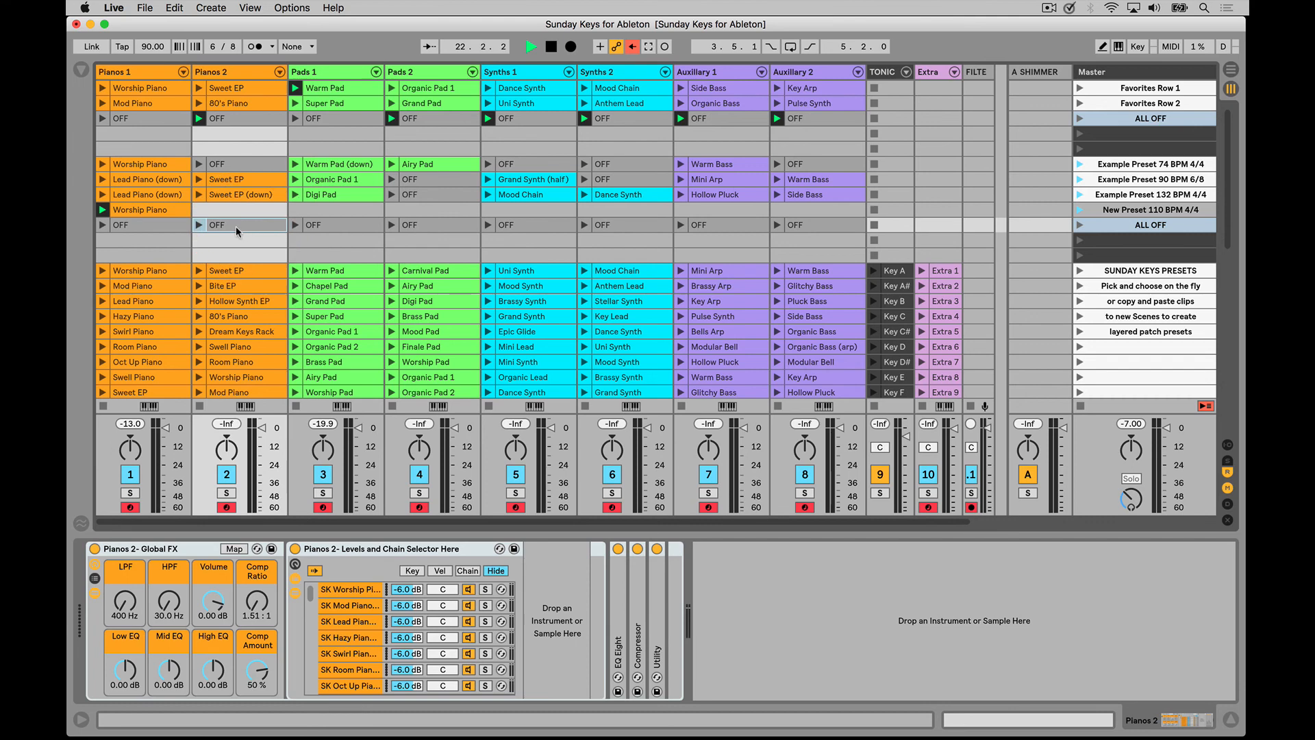
click(241, 204)
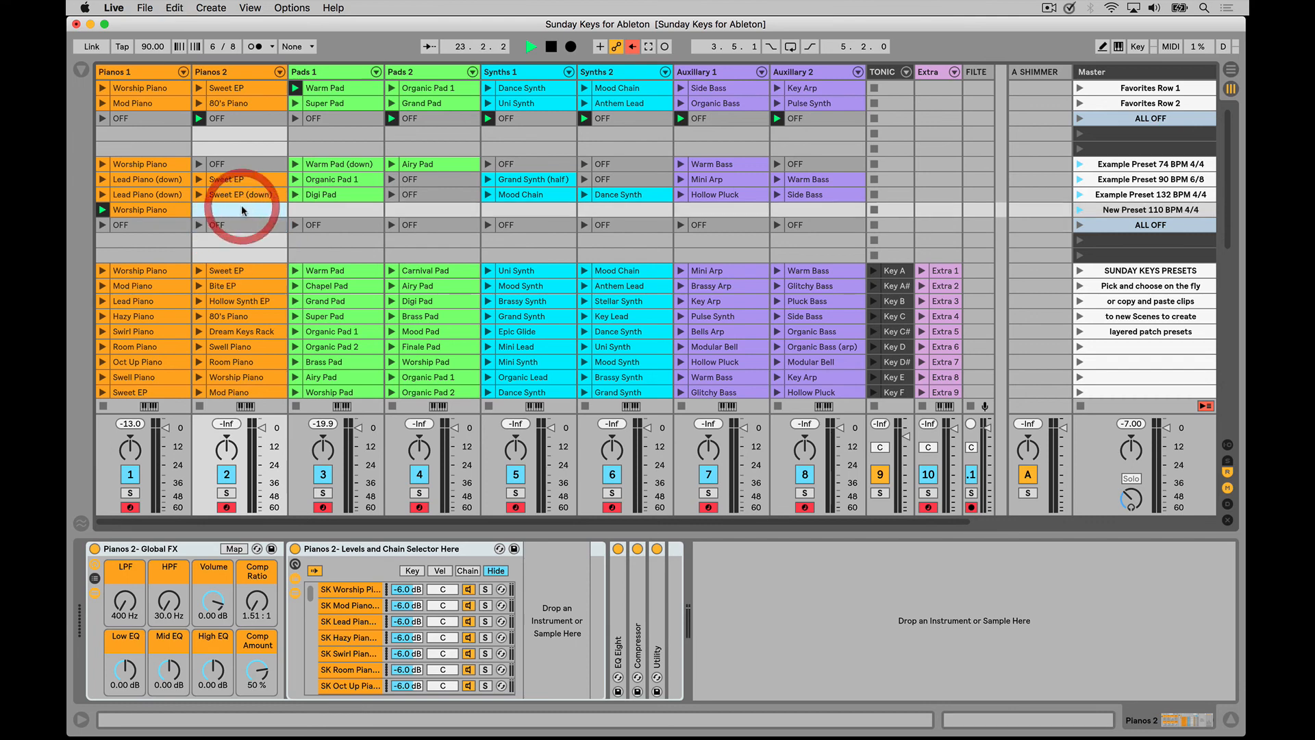
key(super+v)
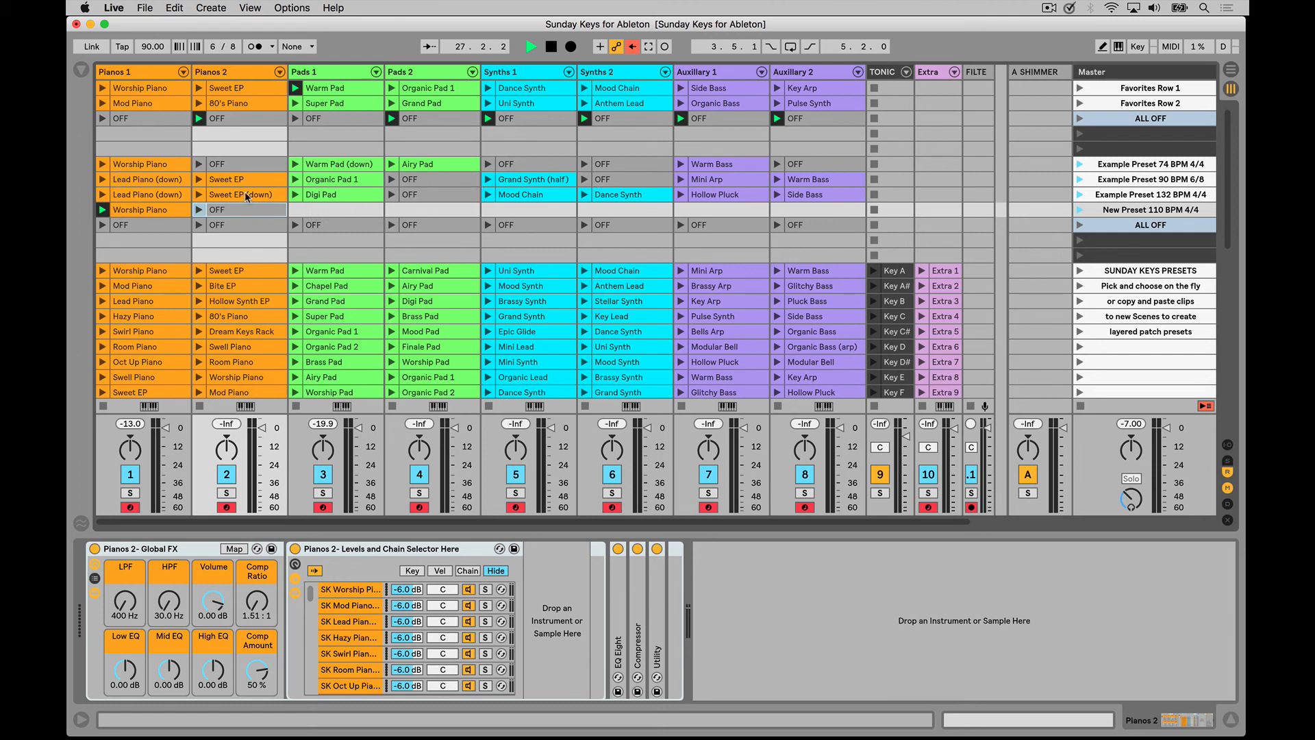
- Launch the Digi Pad clip and the Example Preset 132 BPM 4/4 scene, and switch to the New Preset 110 BPM 4/4 scene
click(295, 195)
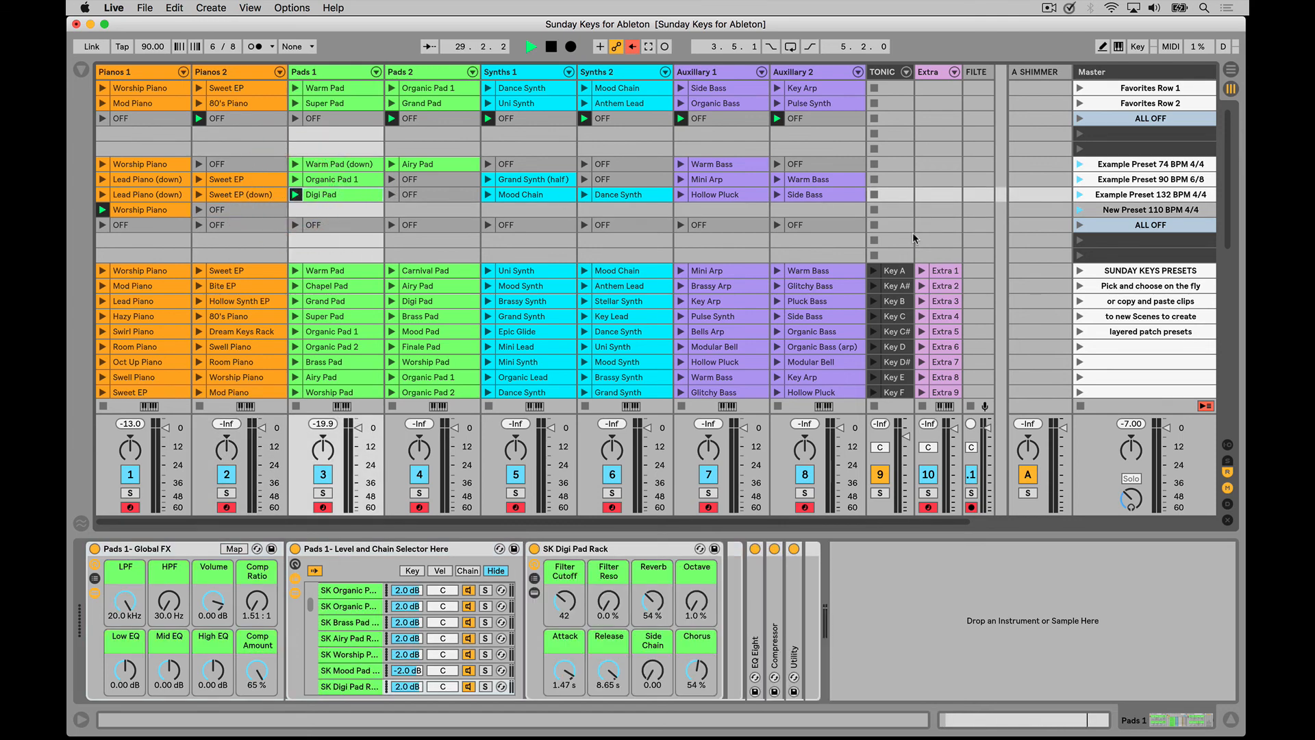
click(1077, 195)
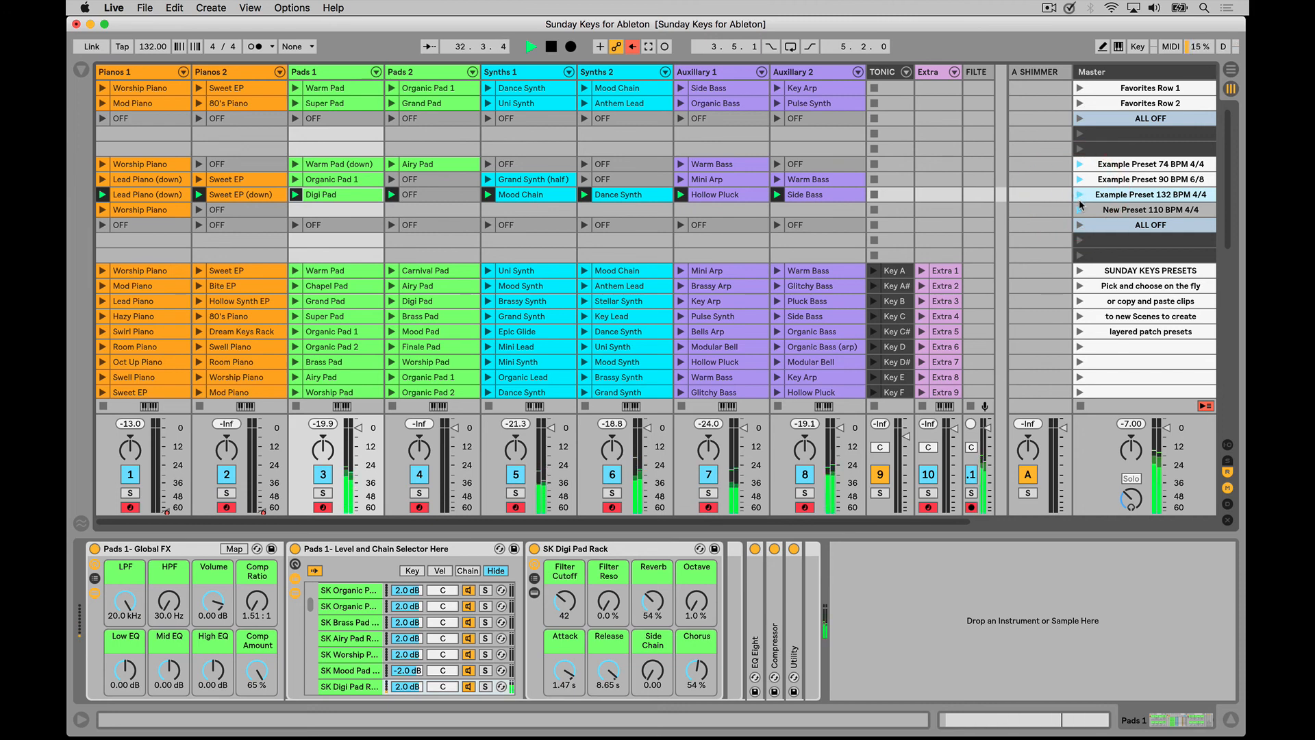
click(1078, 210)
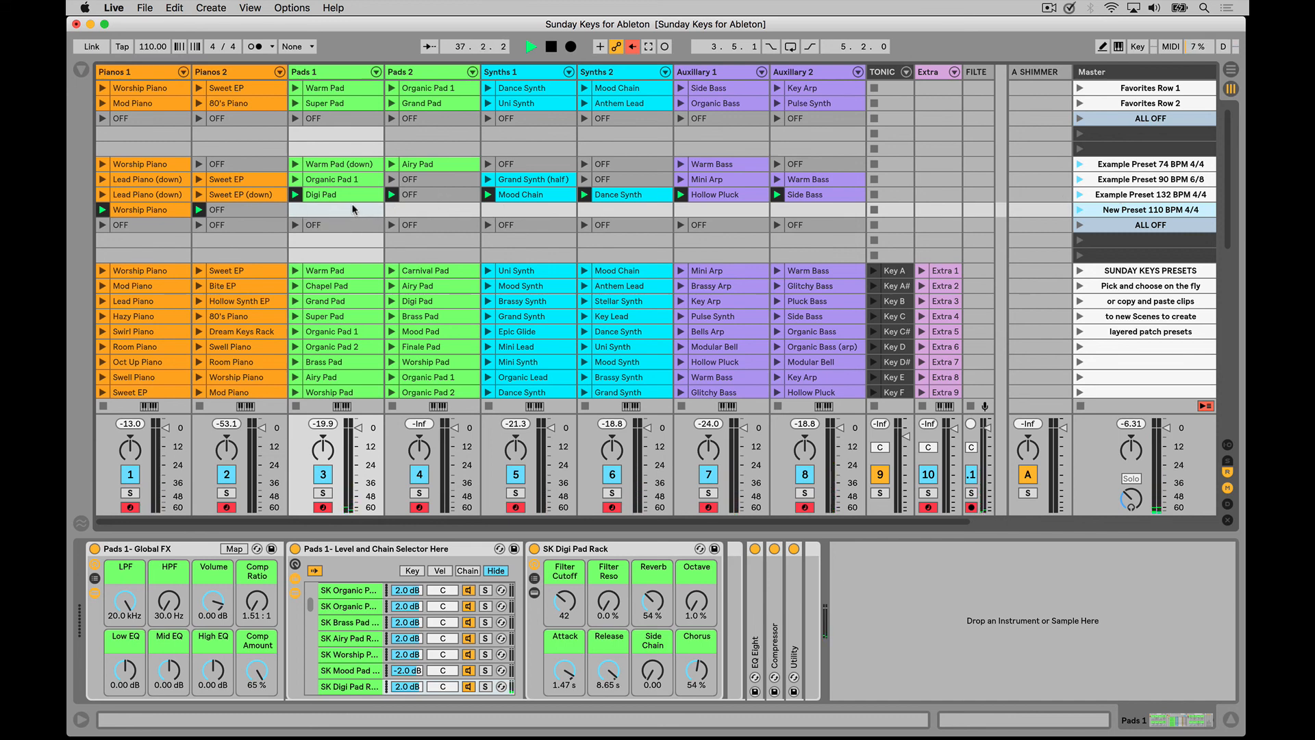
- Copy the Pads 1 OFF clip into the New Preset 110 BPM 4/4 scene and launch that scene
click(336, 225)
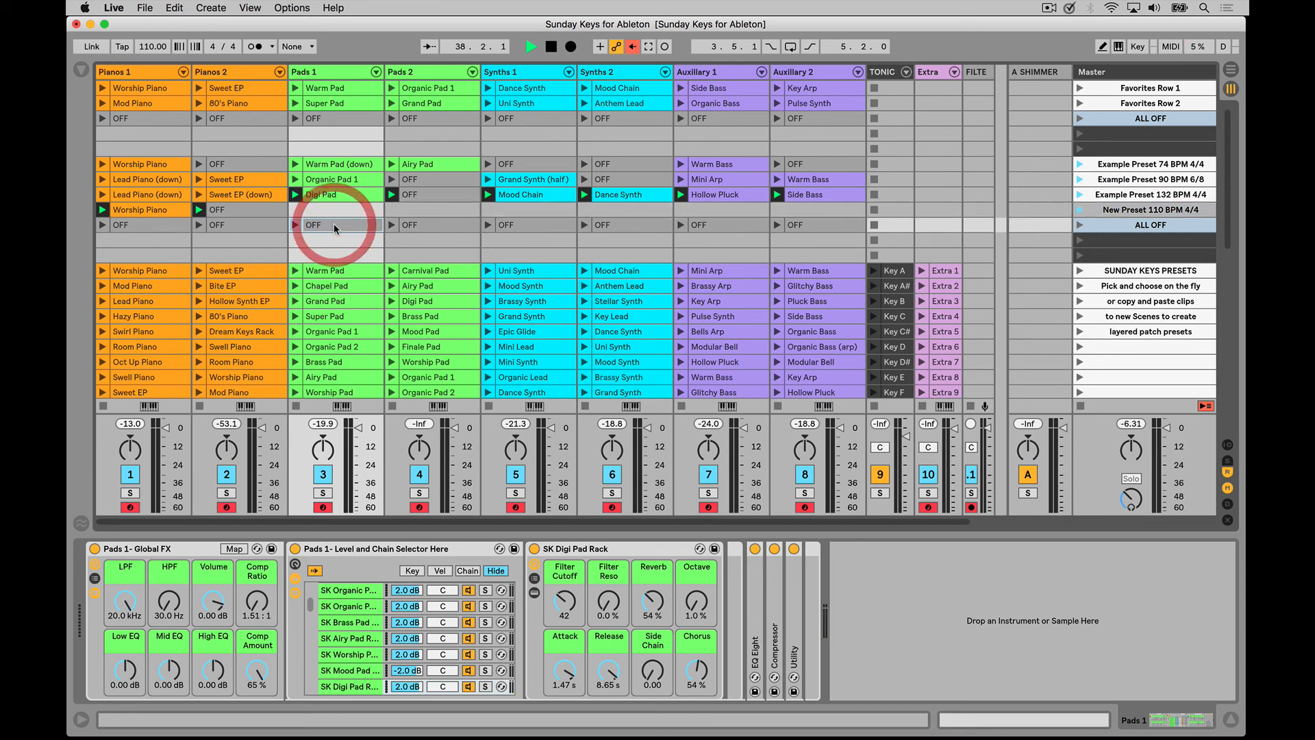
key(super+c)
click(336, 209)
key(super+v)
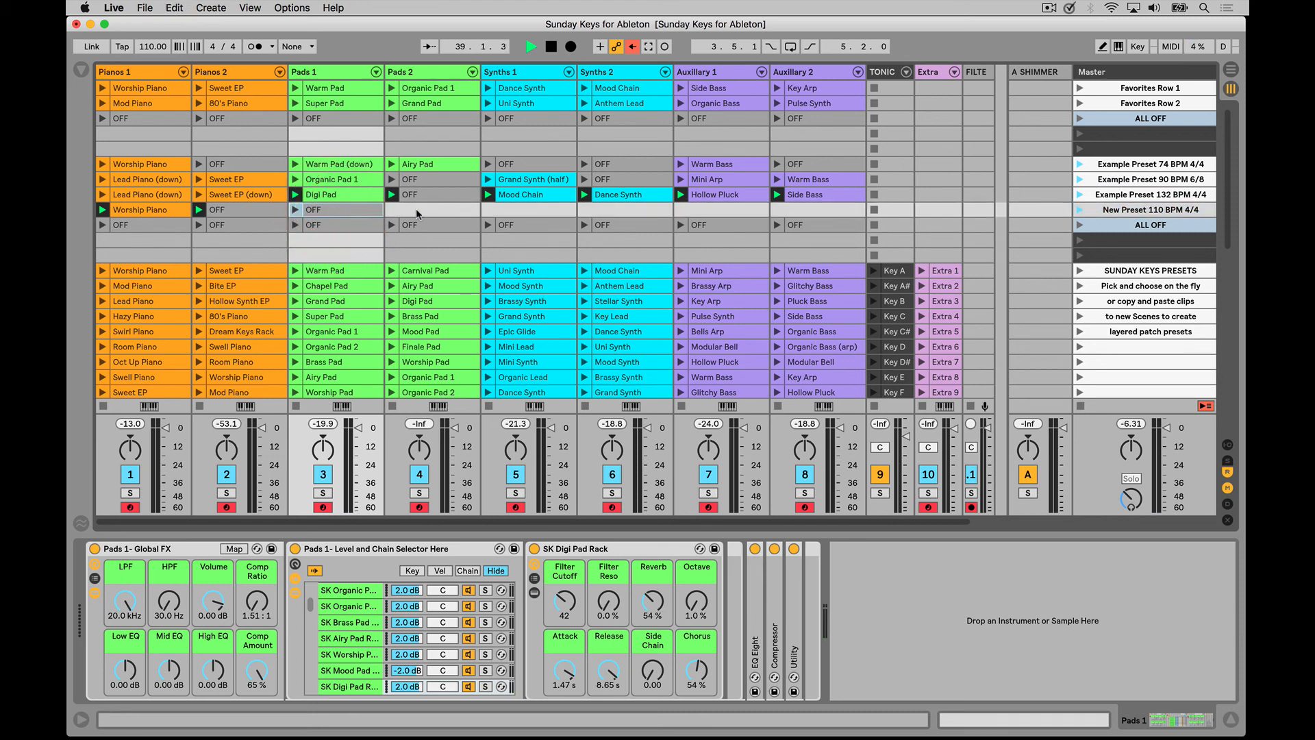
click(1080, 209)
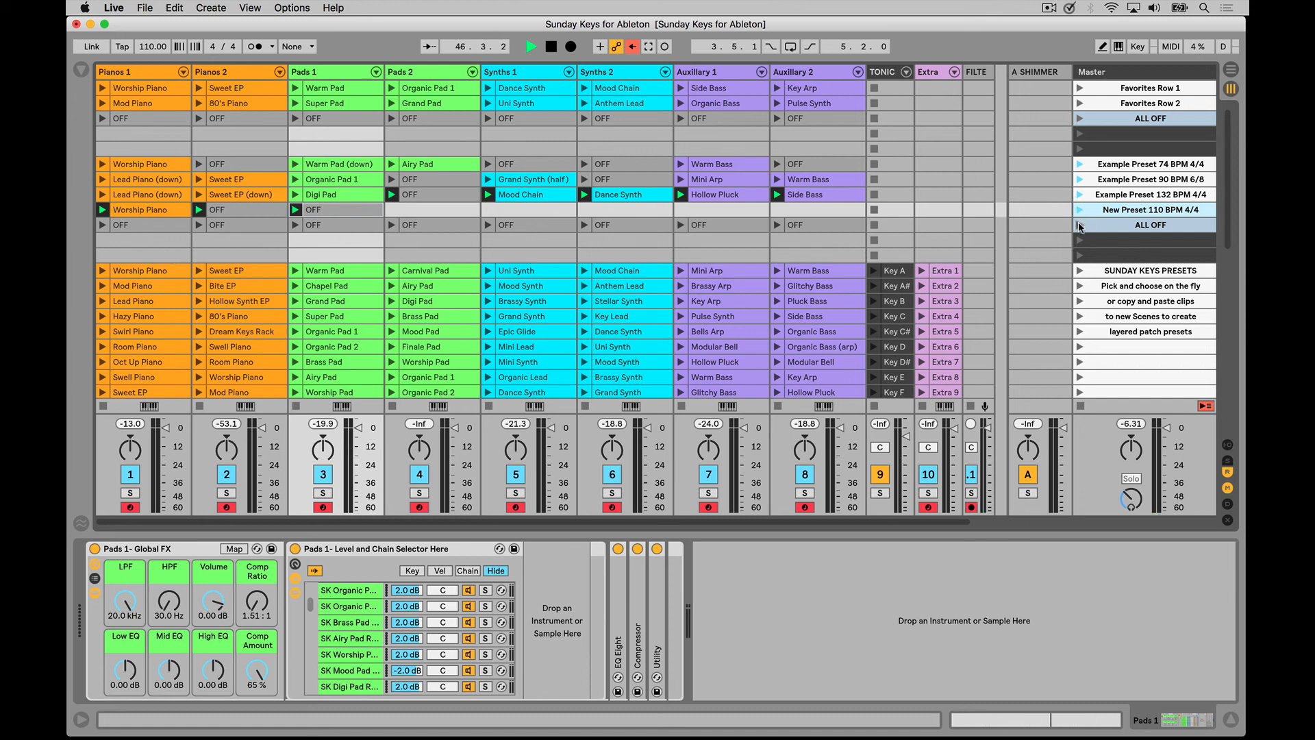
- Copy the Airy Pad clip into the new scene's Pads 2 slot and launch it together with the scene's Worship Piano clip
click(103, 209)
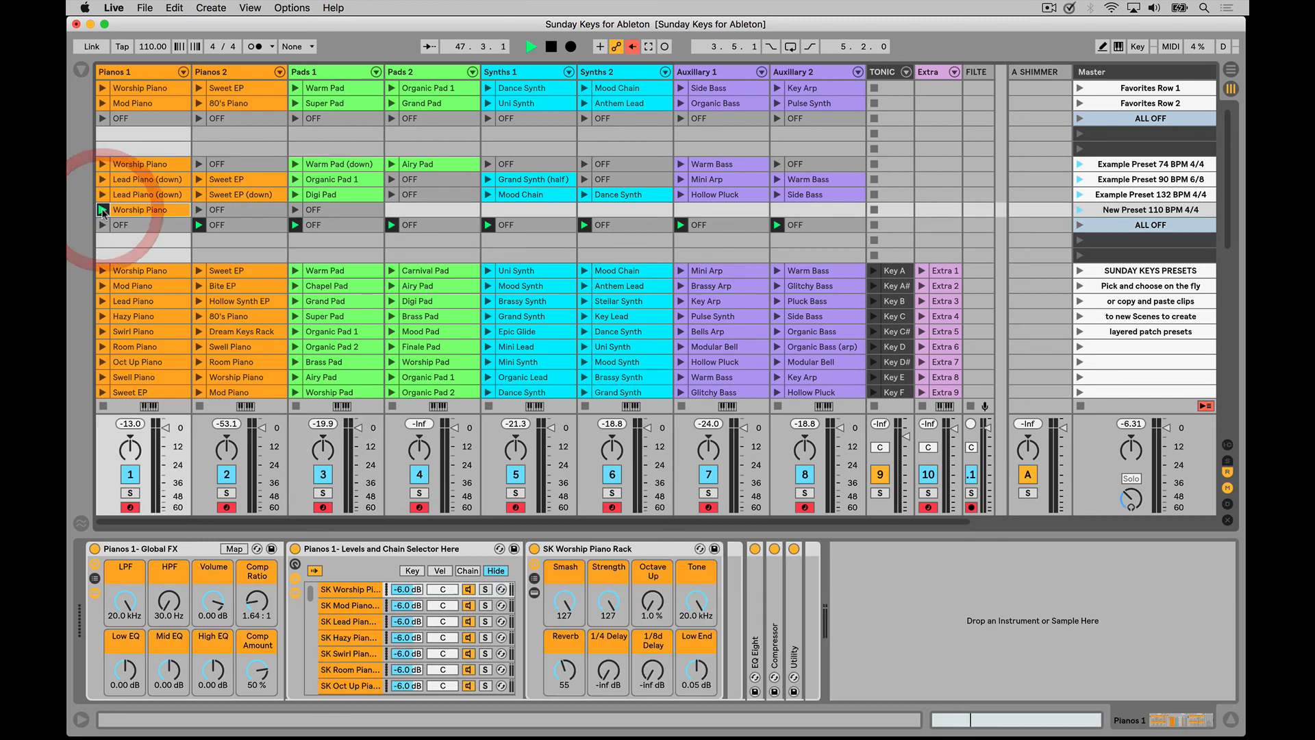
click(430, 289)
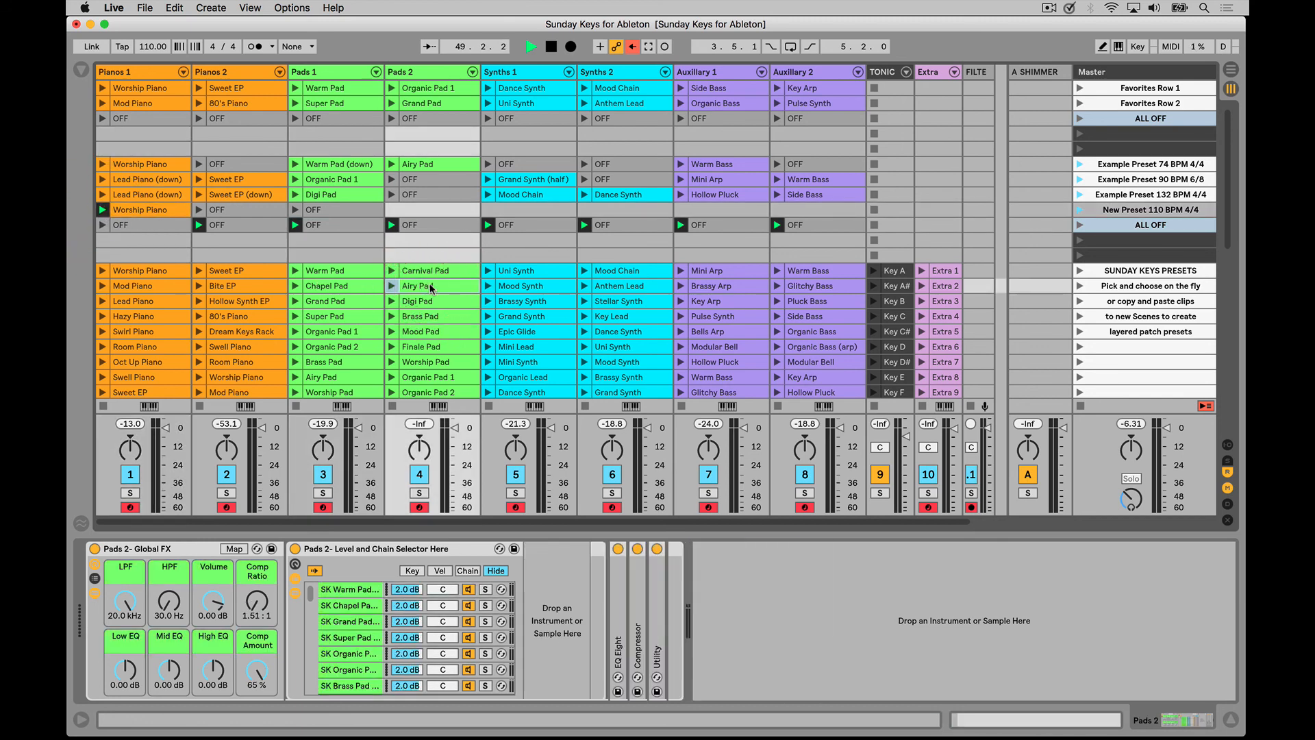
click(424, 209)
key(super+v)
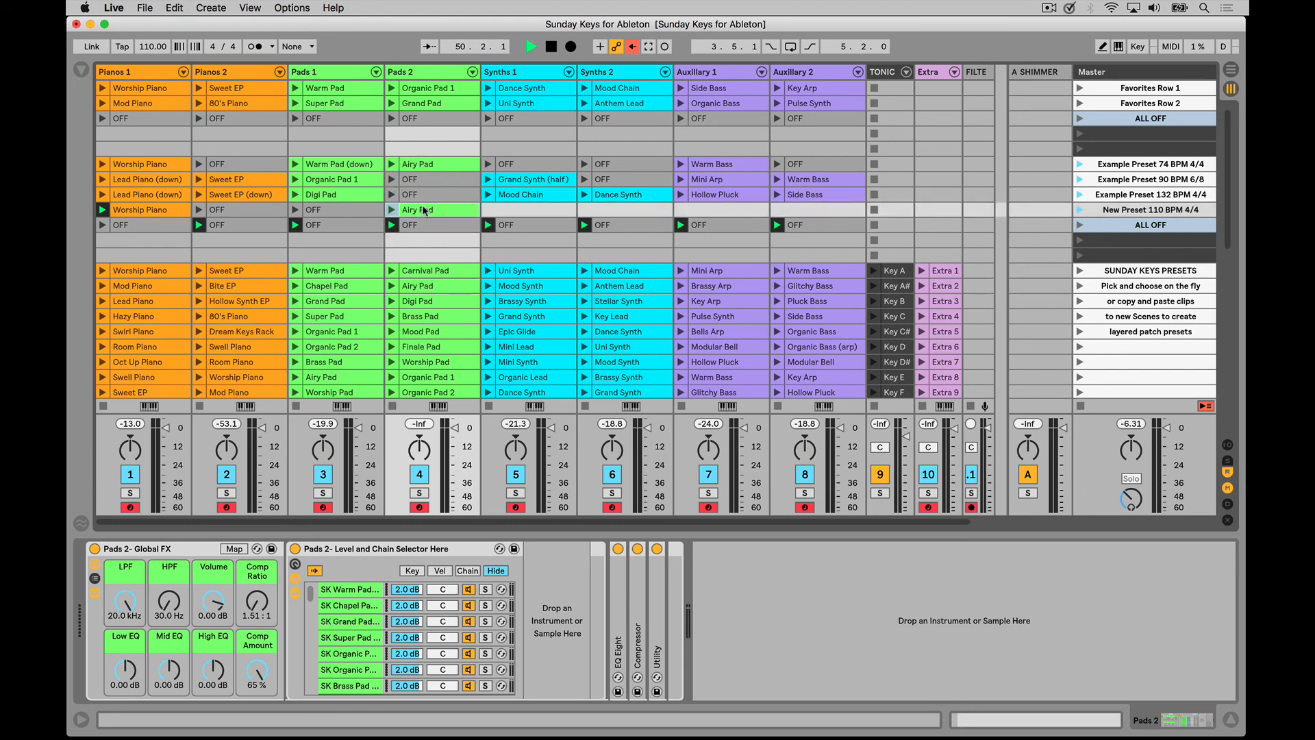
click(392, 210)
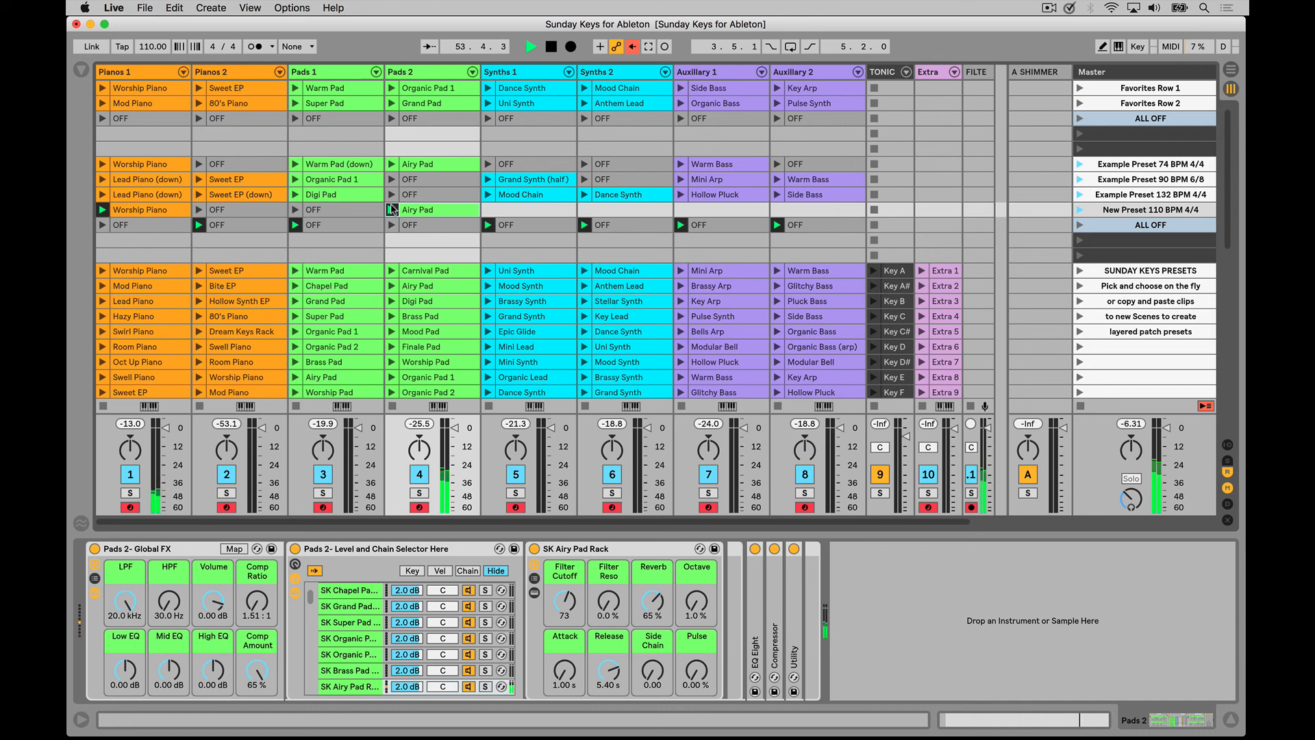
- Copy the Stellar Synth clip into the Synths 1 slot of the New Preset 110 BPM 4/4 scene
scroll(545, 330, down, 5)
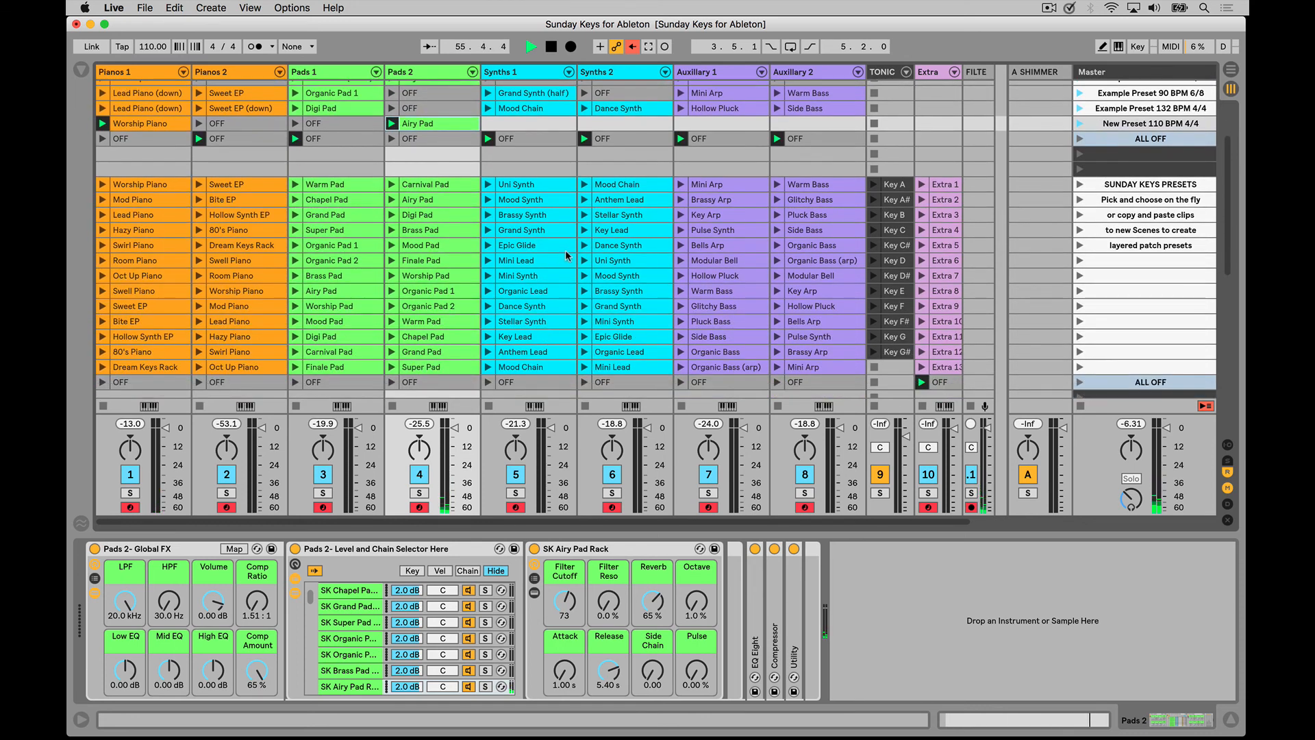
click(512, 321)
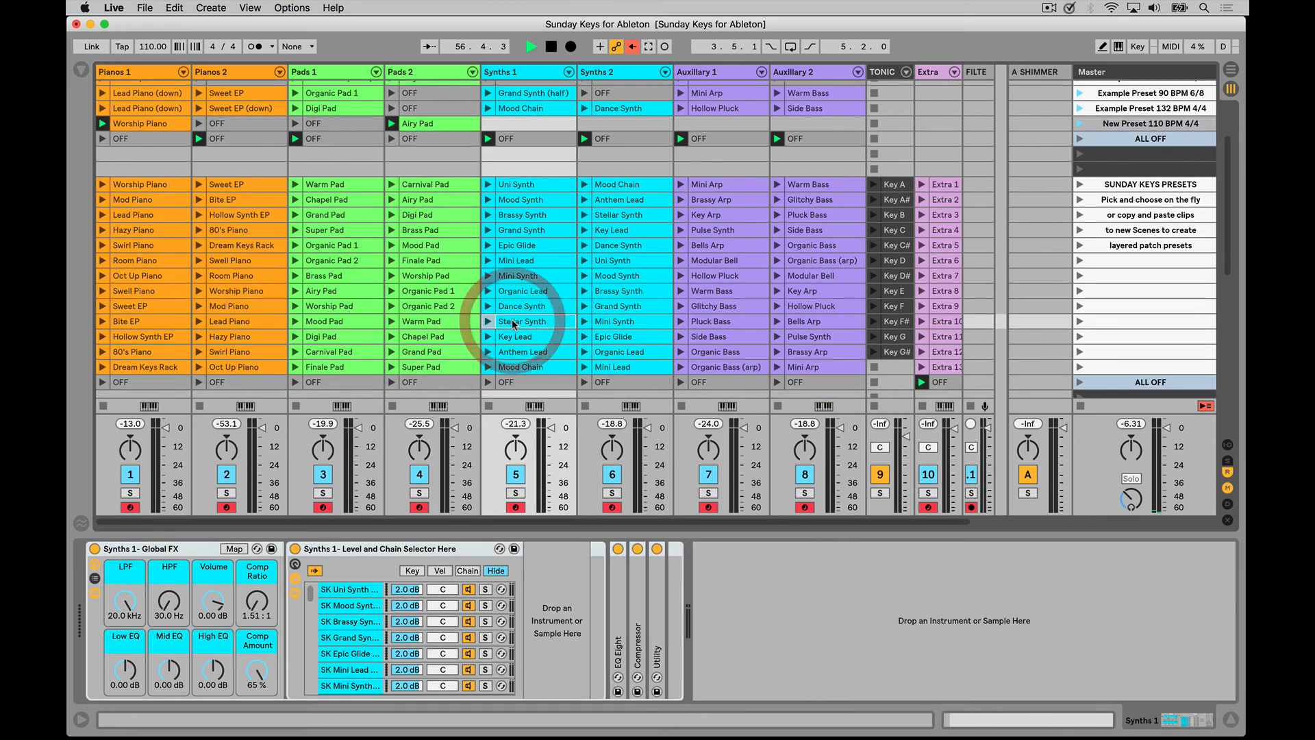
click(548, 122)
key(super+v)
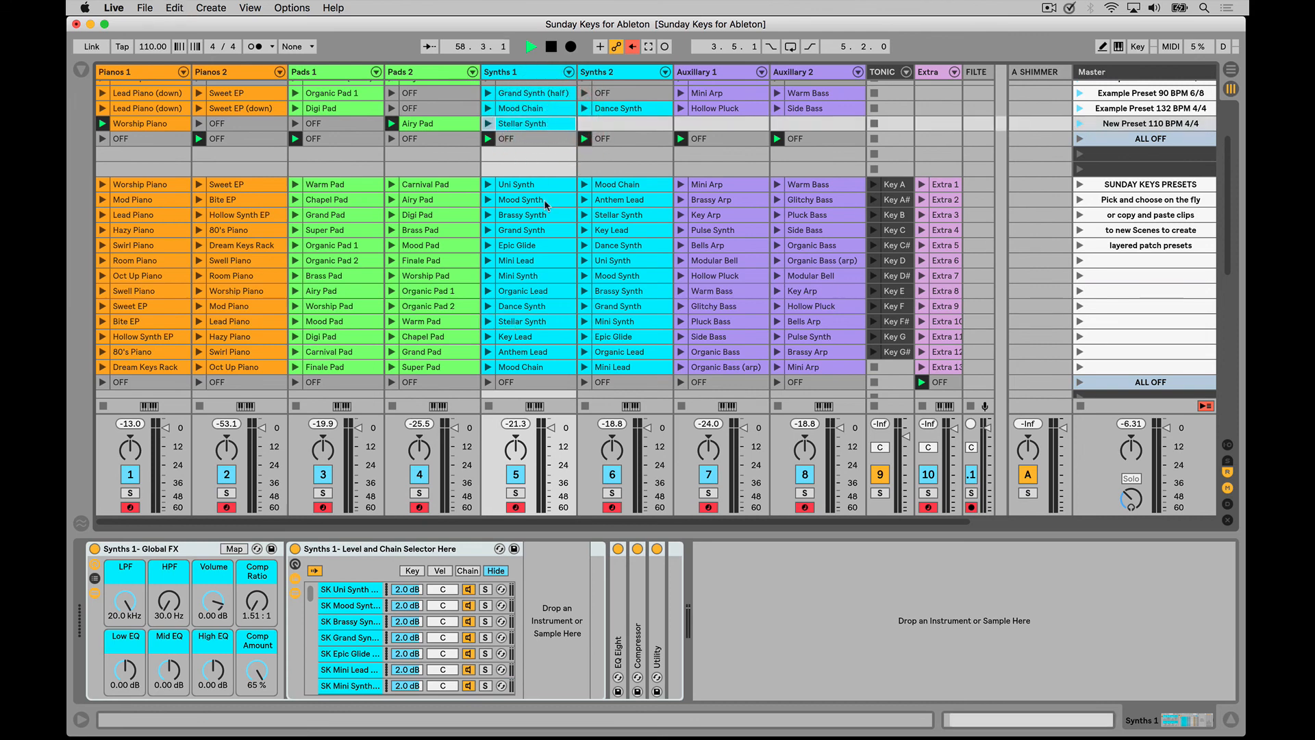
- Examine the preset clips around Mood Chain in Synths 2 and the contents of the Presets folder in the file browser
scroll(545, 204, up, 3)
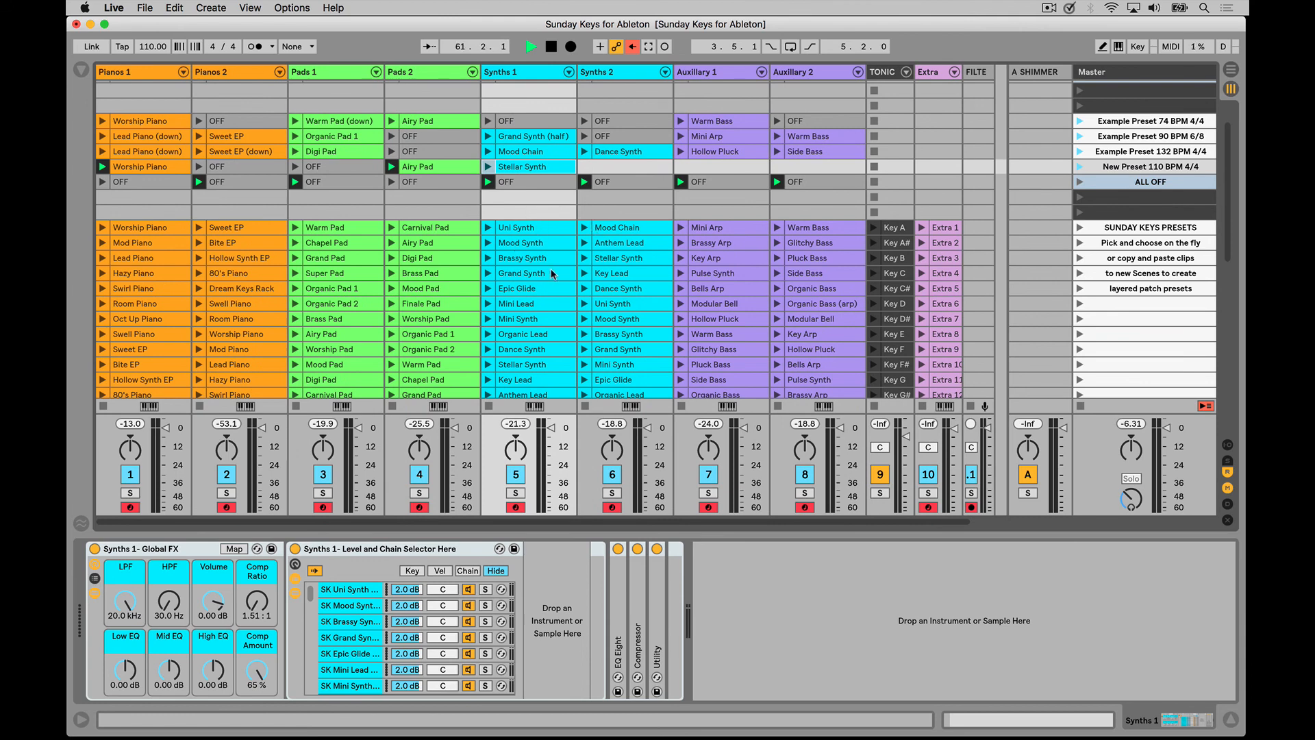
click(619, 228)
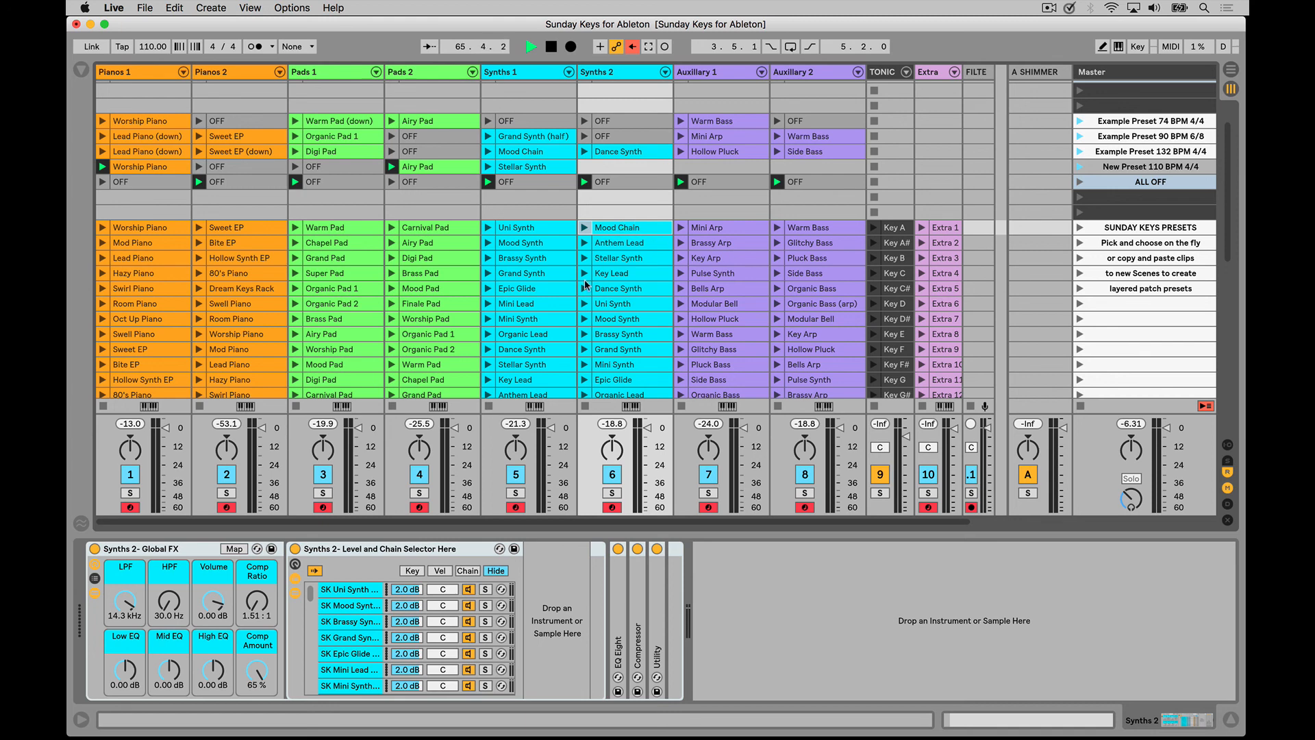
scroll(608, 288, down, 3)
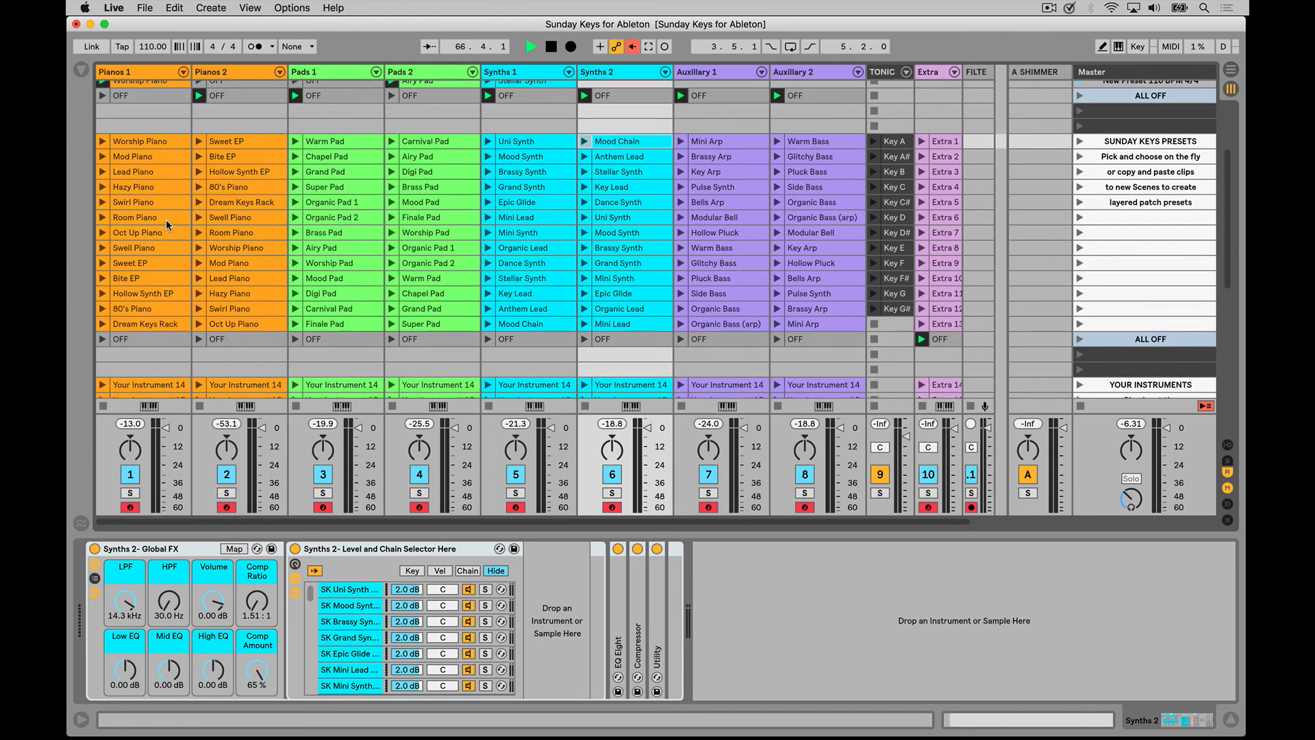
scroll(137, 177, up, 3)
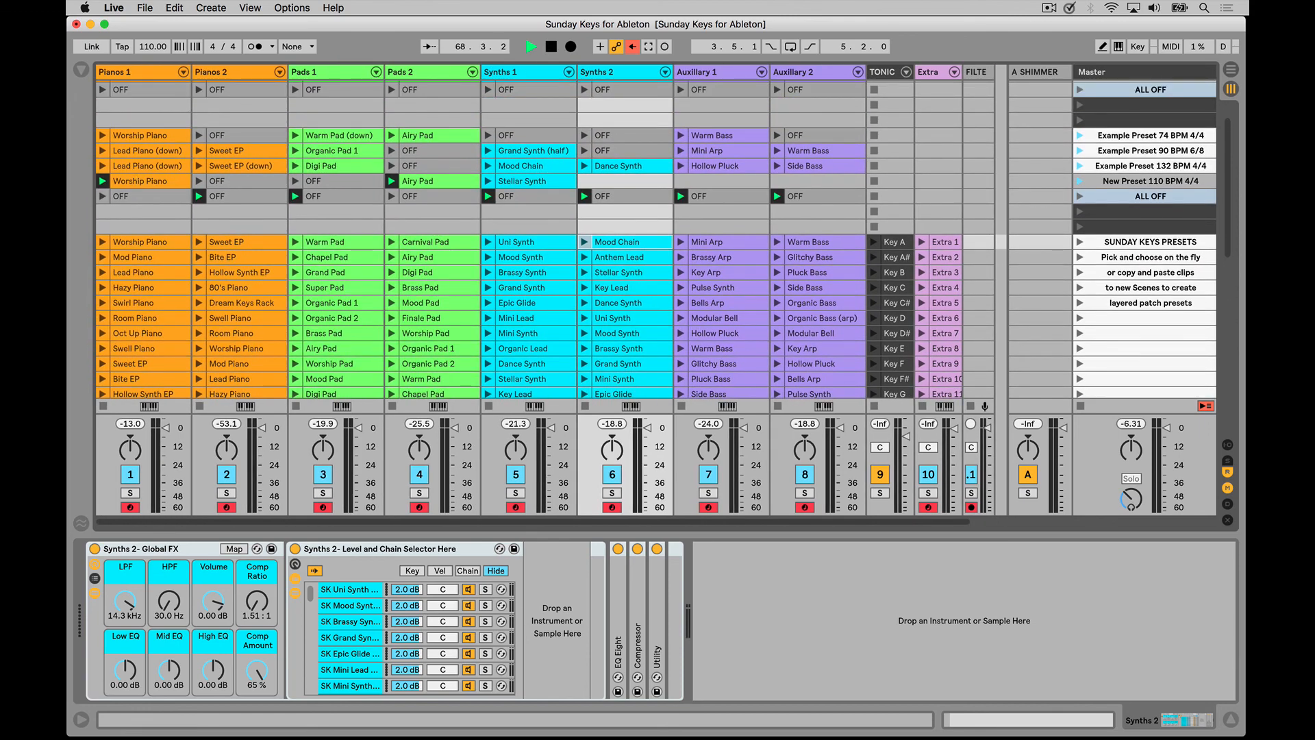
click(81, 70)
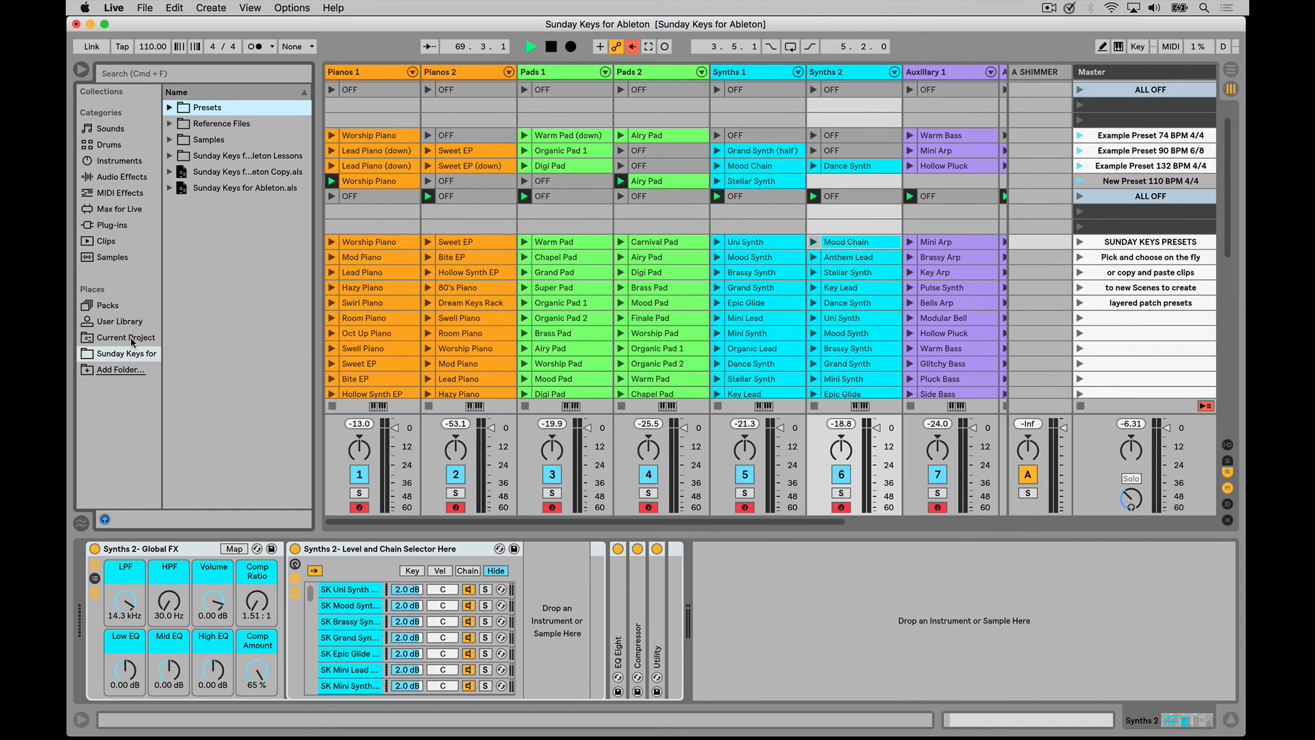
click(169, 108)
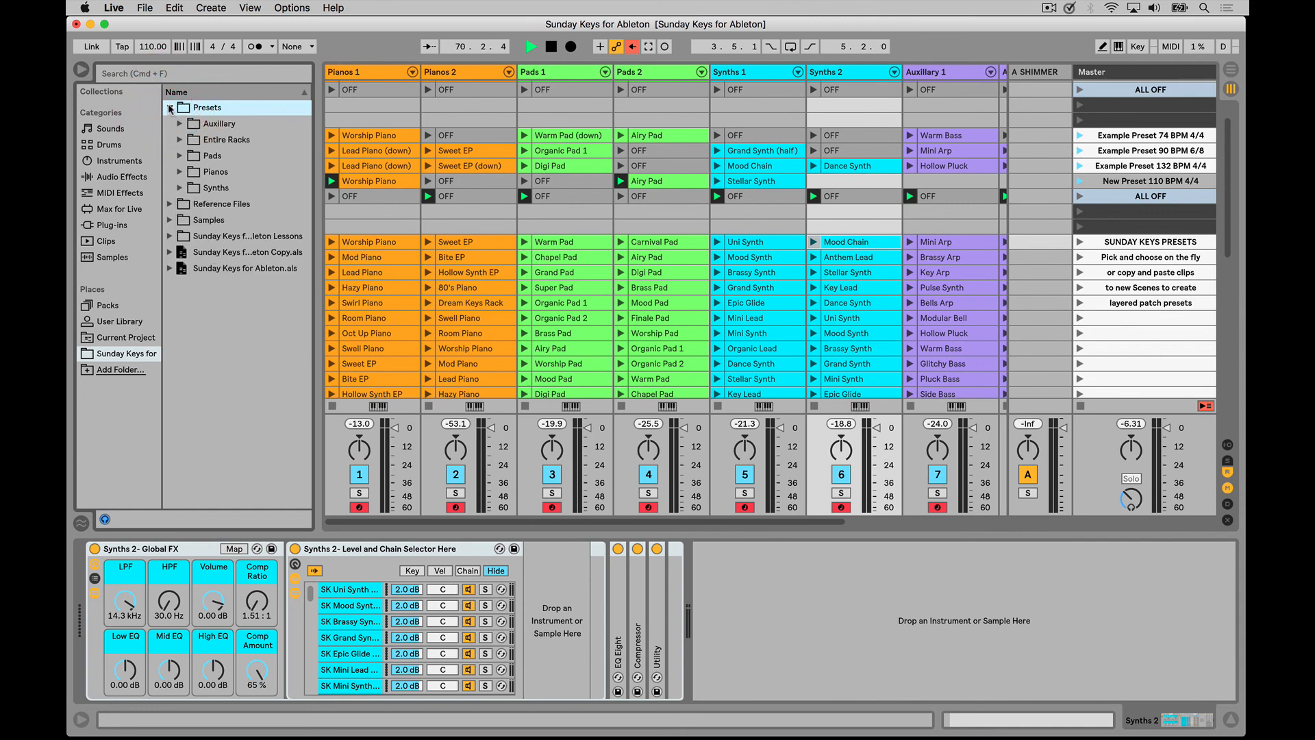
click(169, 107)
click(80, 70)
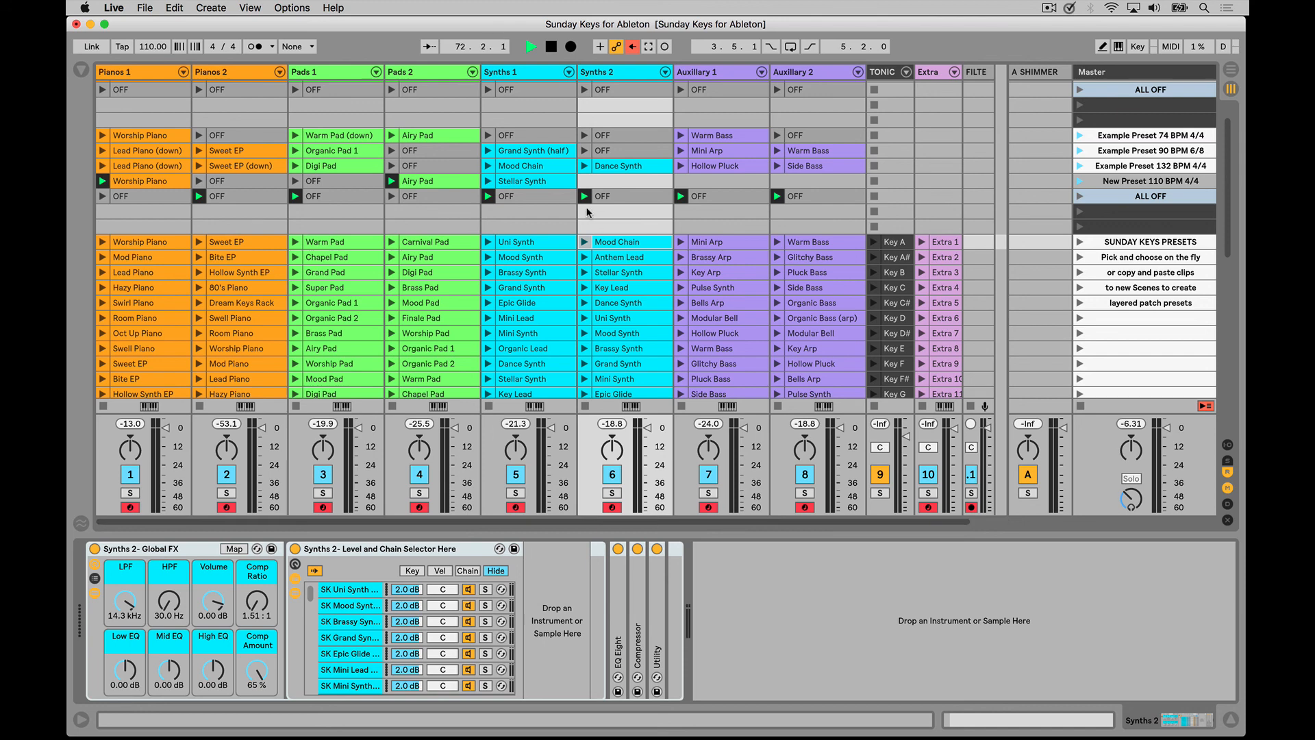
- Copy the OFF clip into the Synths 2, Auxillary 1 and Auxillary 2 slots of New Preset 110 BPM 4/4 and launch that scene
click(610, 197)
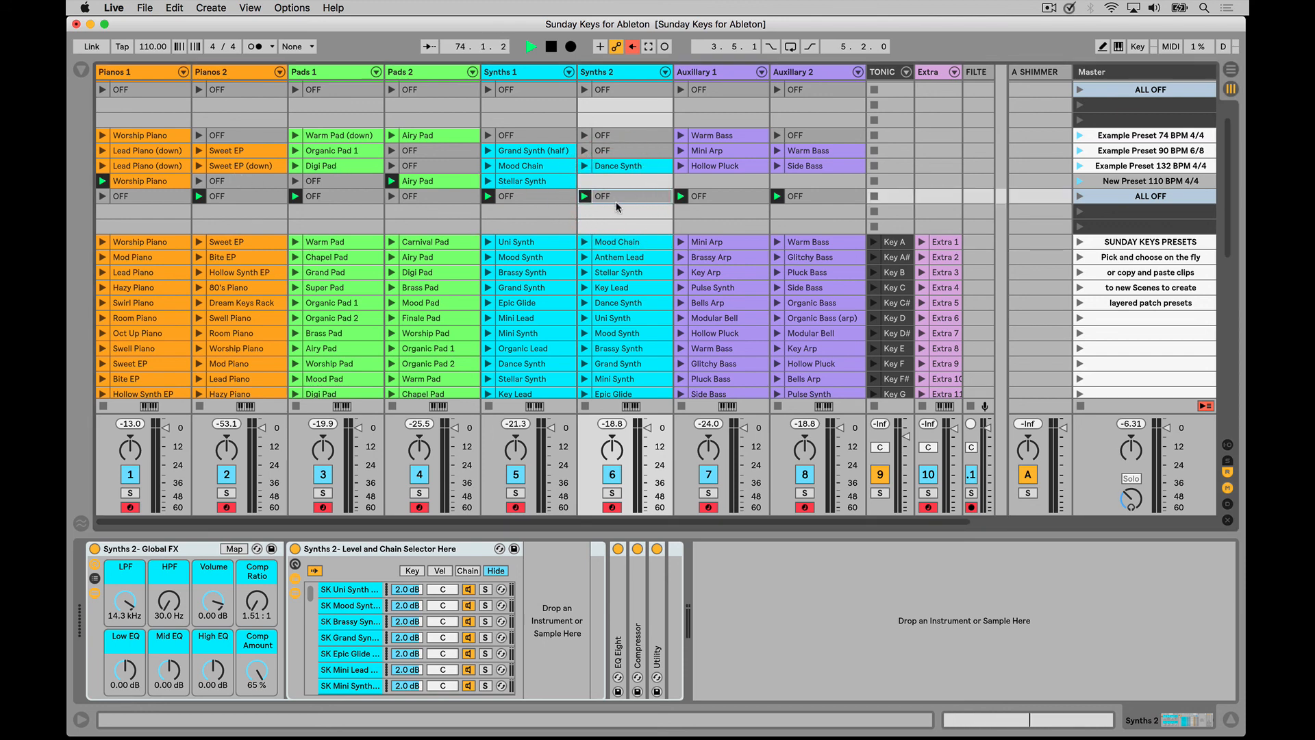
click(615, 182)
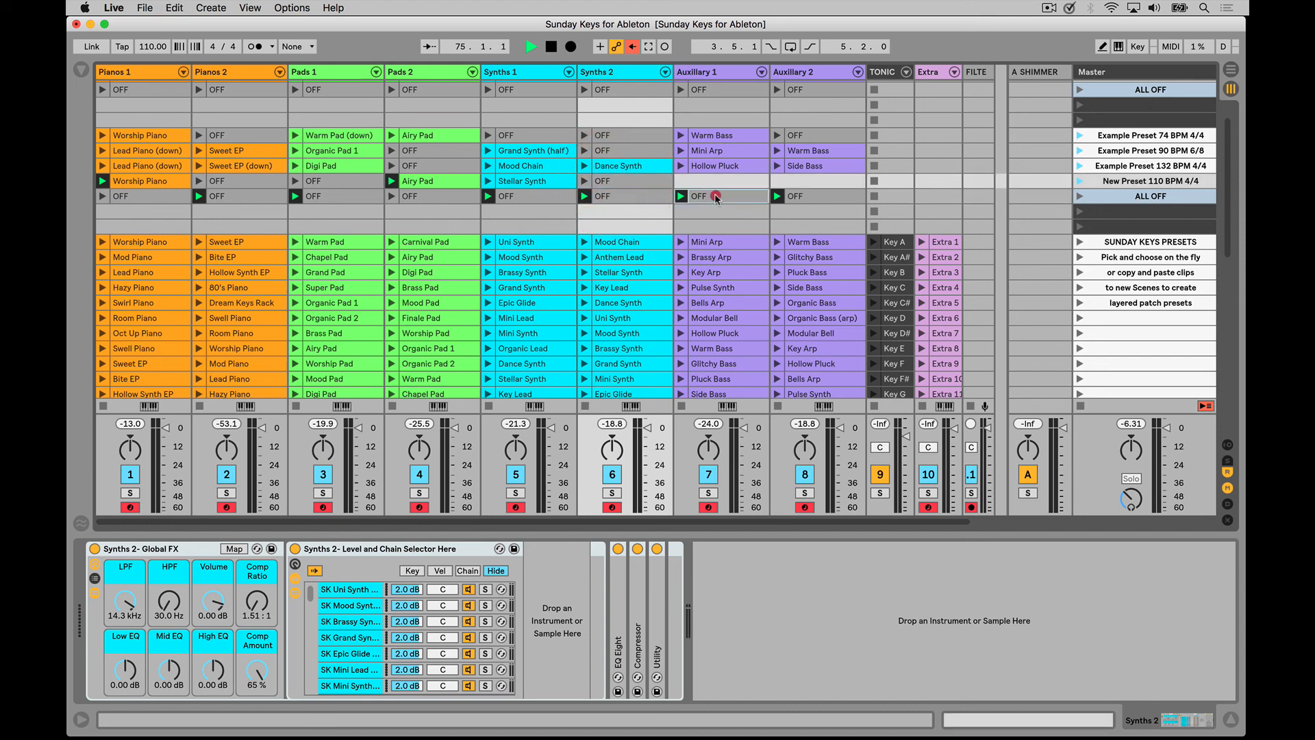
click(714, 181)
click(809, 180)
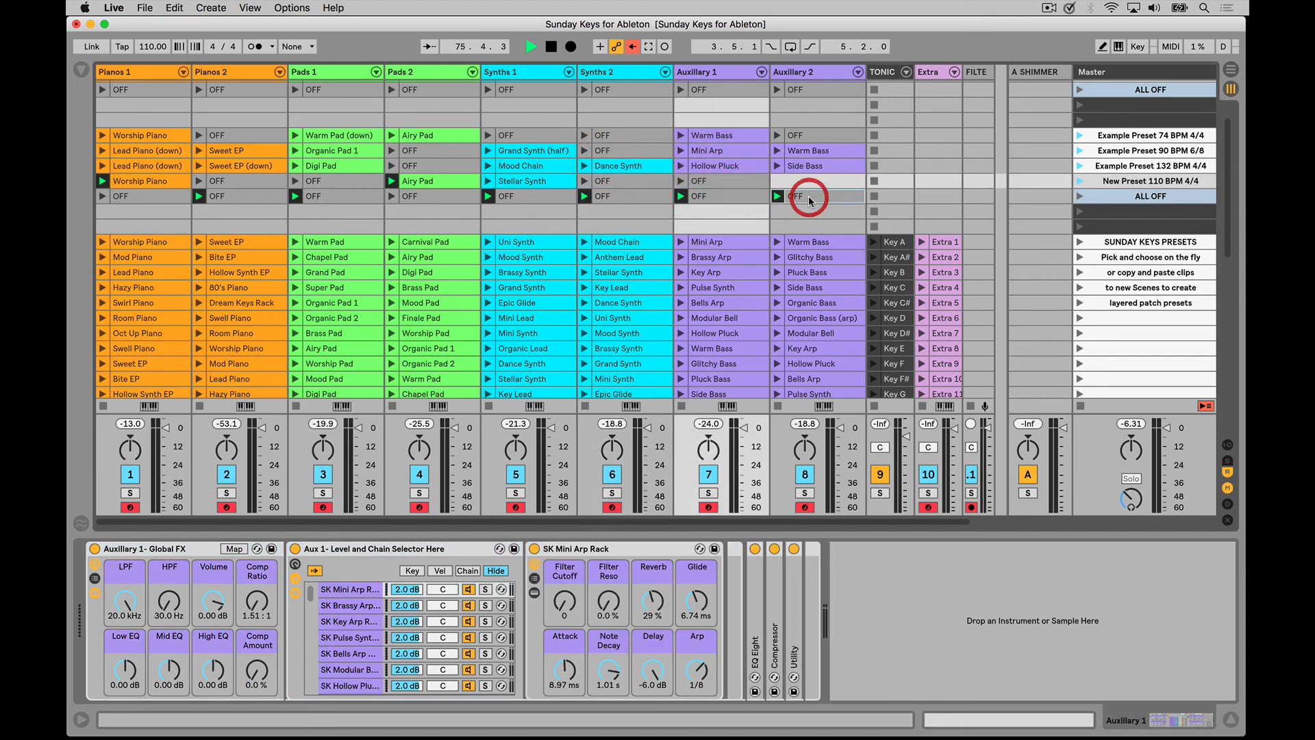
key(super+v)
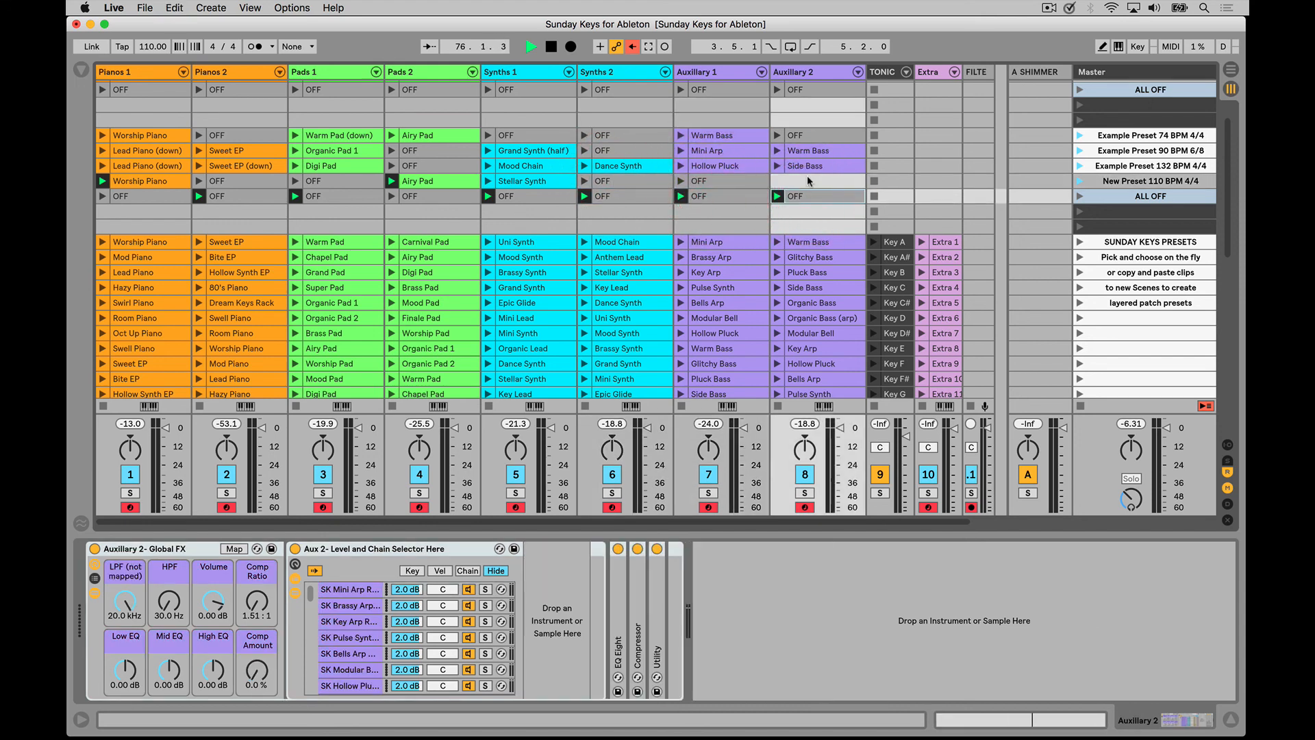
click(1079, 183)
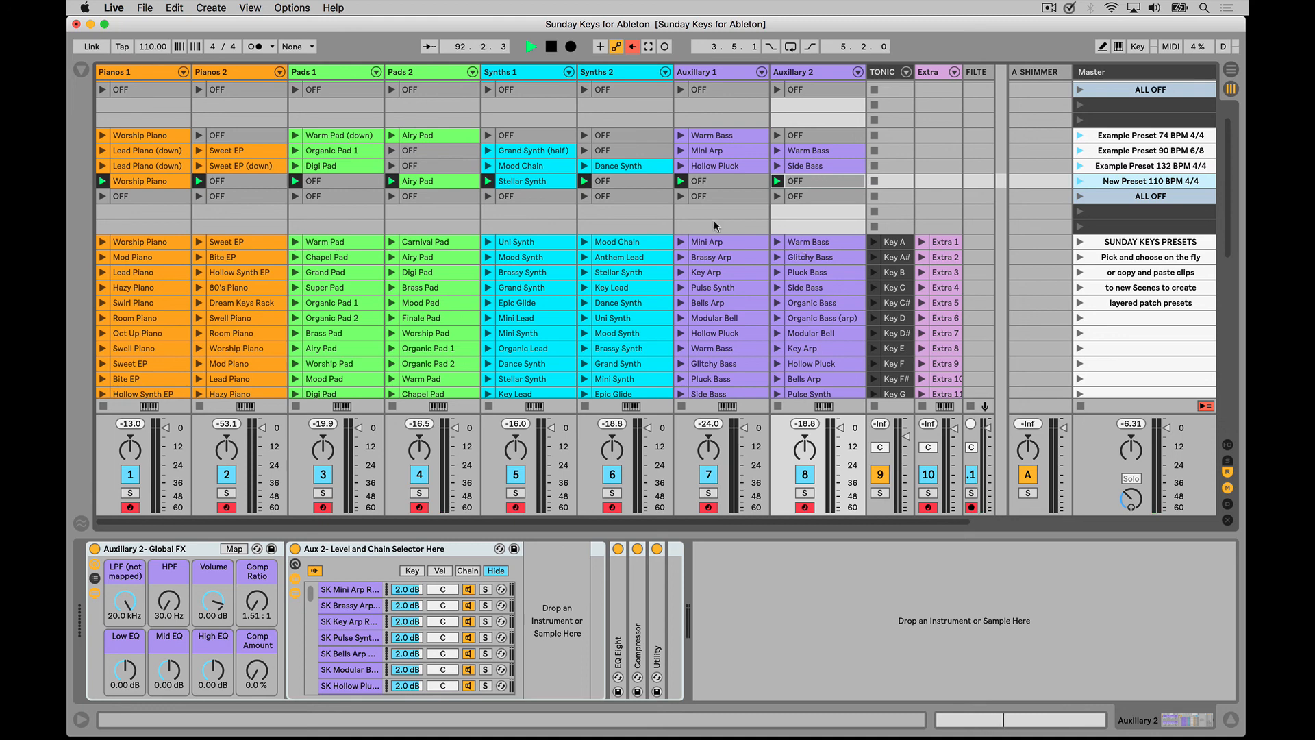
- Look over the favorites rows, example preset scenes and Sunday Keys presets in the session, selecting the Favorites Row 2 scene
scroll(662, 252, up, 2)
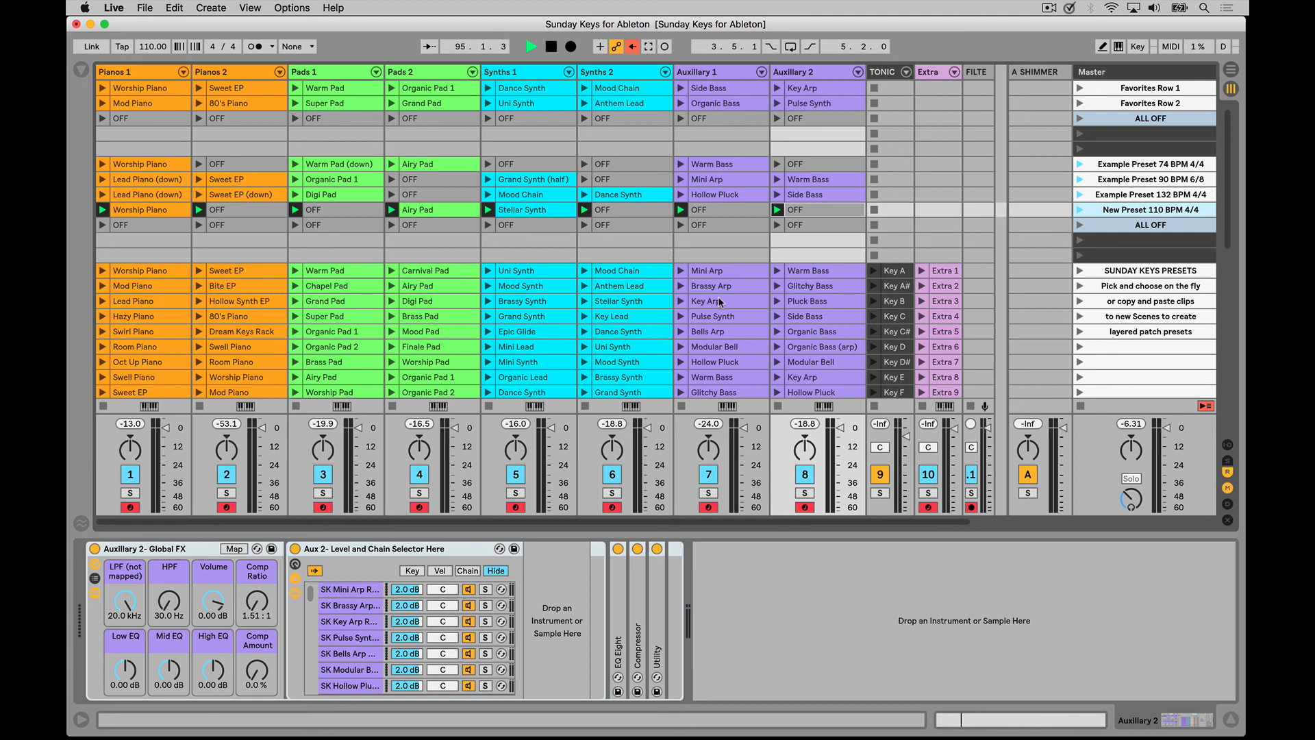
scroll(663, 248, down, 2)
scroll(646, 98, up, 2)
scroll(646, 98, right, 2)
scroll(426, 137, left, 2)
click(1148, 104)
scroll(855, 327, down, 3)
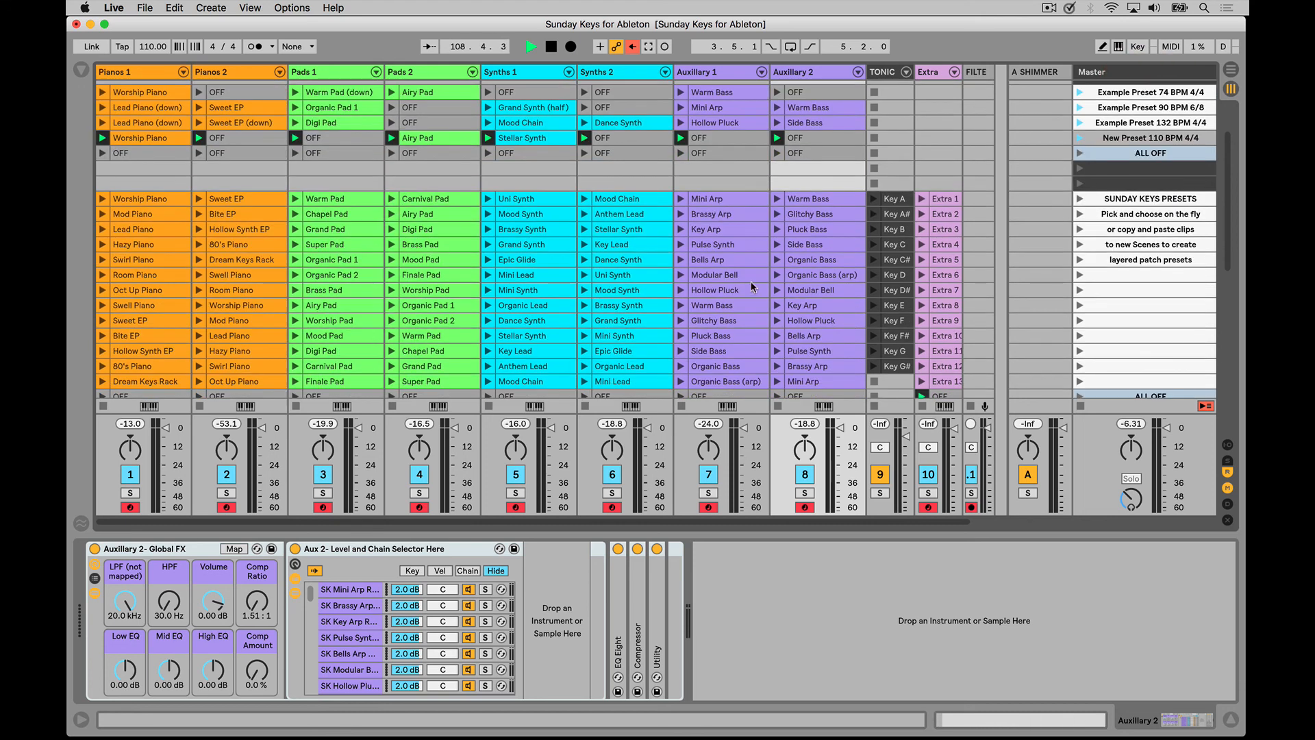
scroll(588, 273, down, 3)
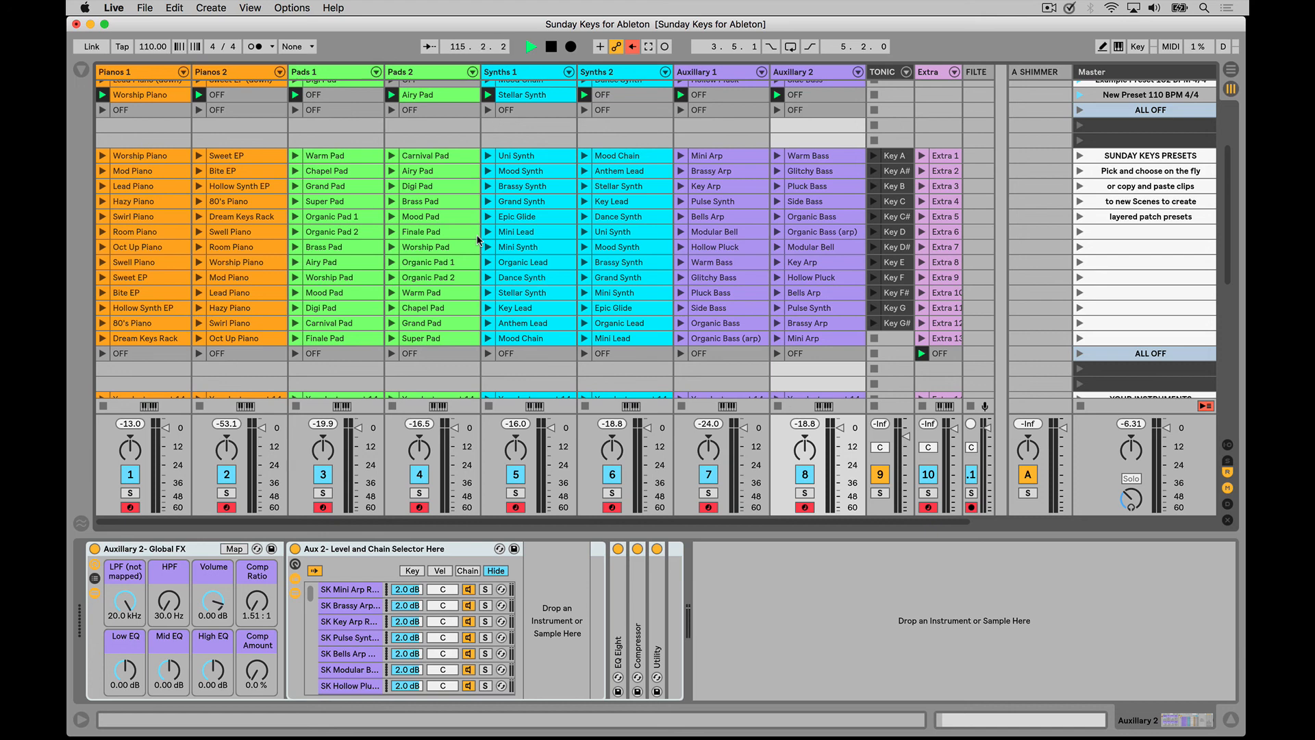
scroll(479, 239, up, 6)
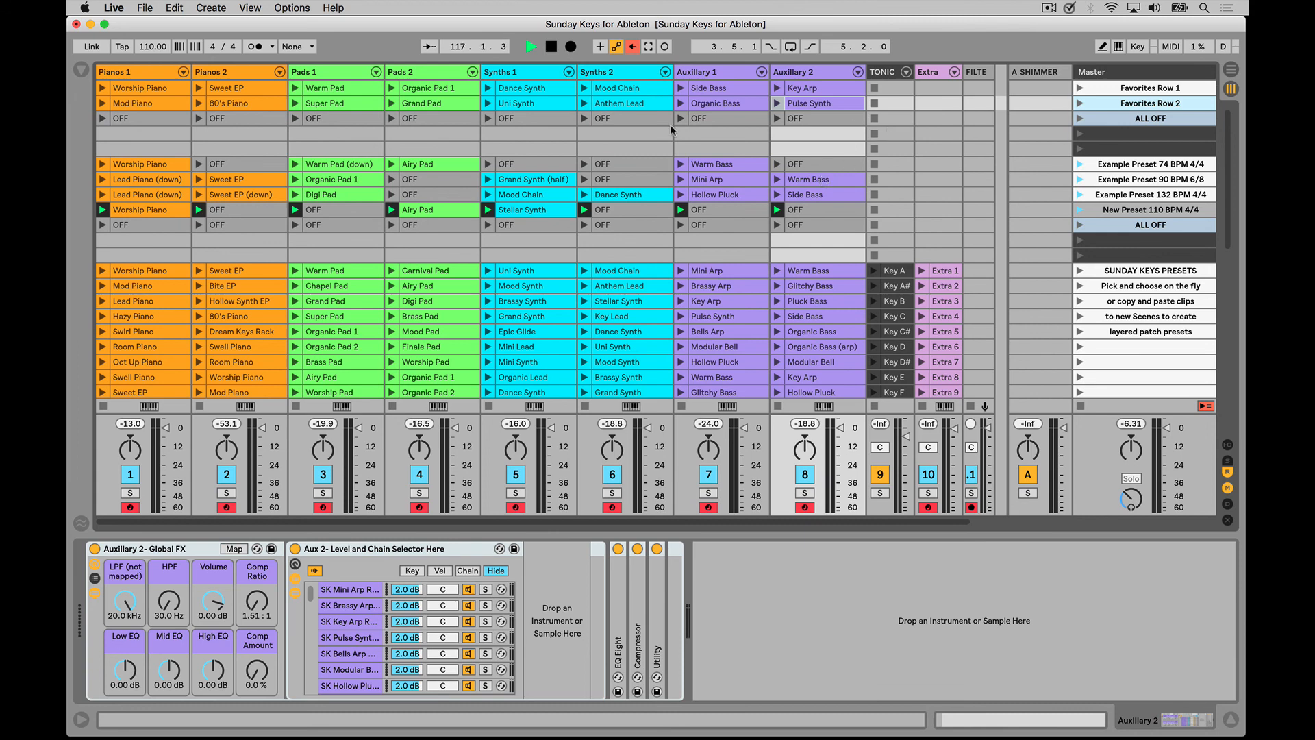
- Stop playback, review the preset rows, and launch the Example Preset 90 BPM 6/8 scene
click(551, 48)
scroll(971, 199, down, 5)
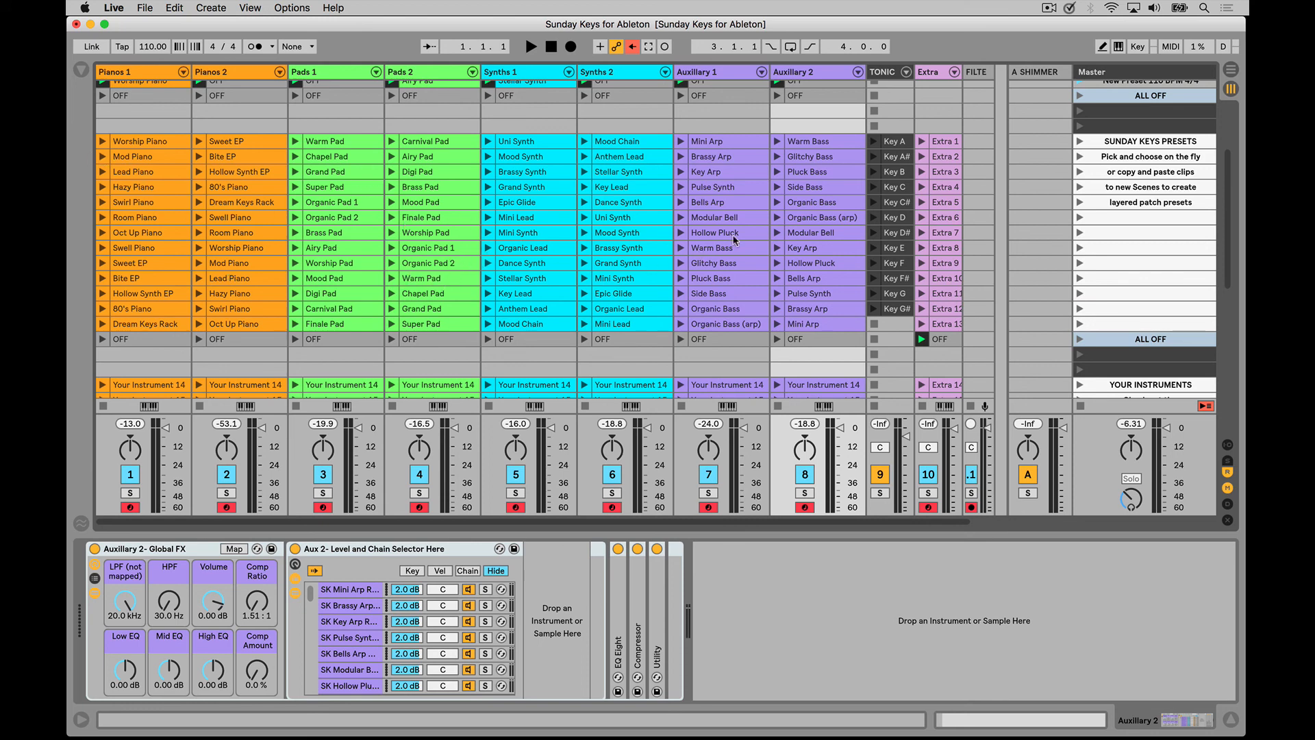
scroll(730, 192, up, 5)
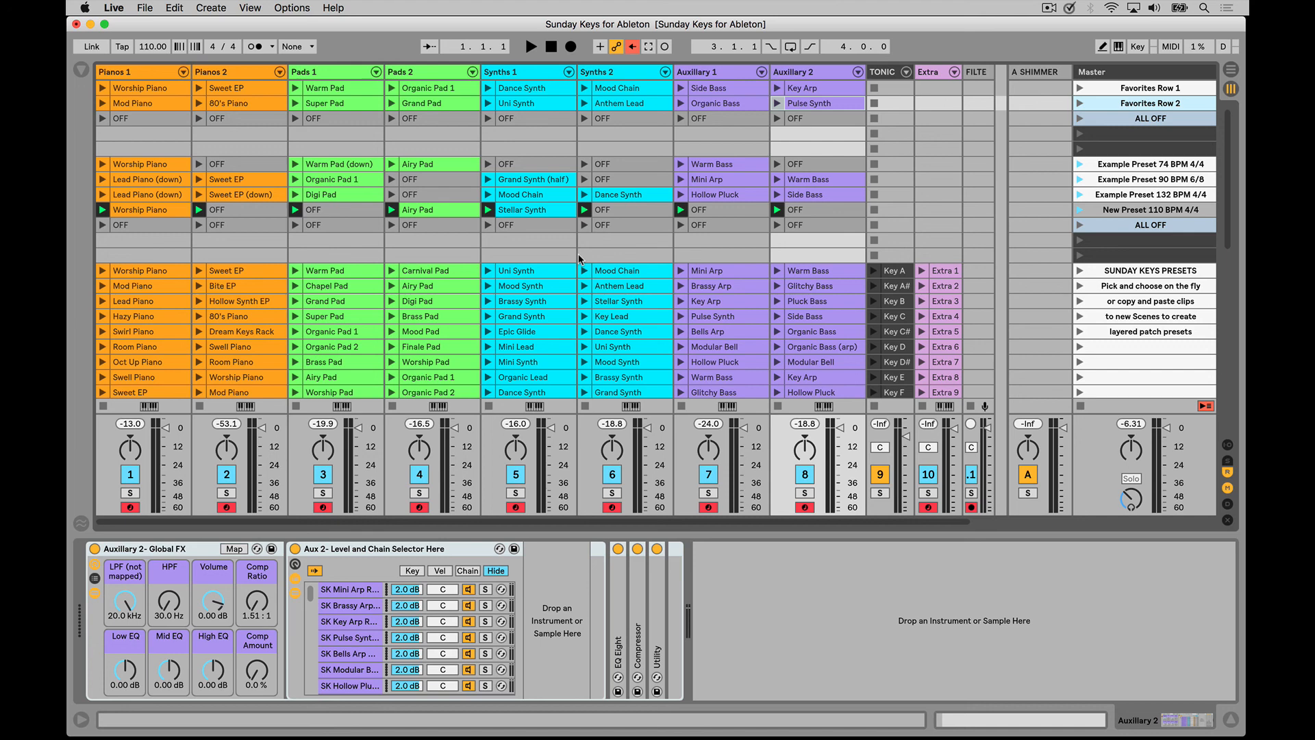
click(1080, 180)
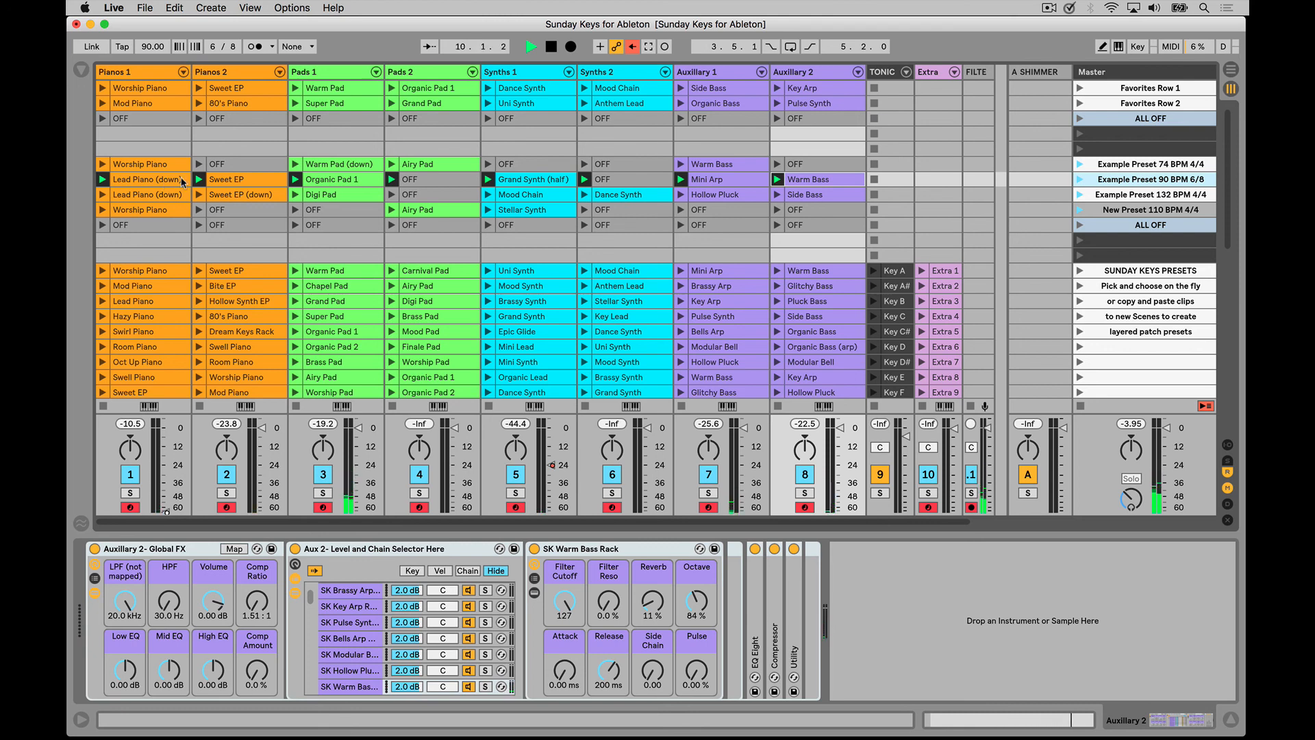
click(1080, 180)
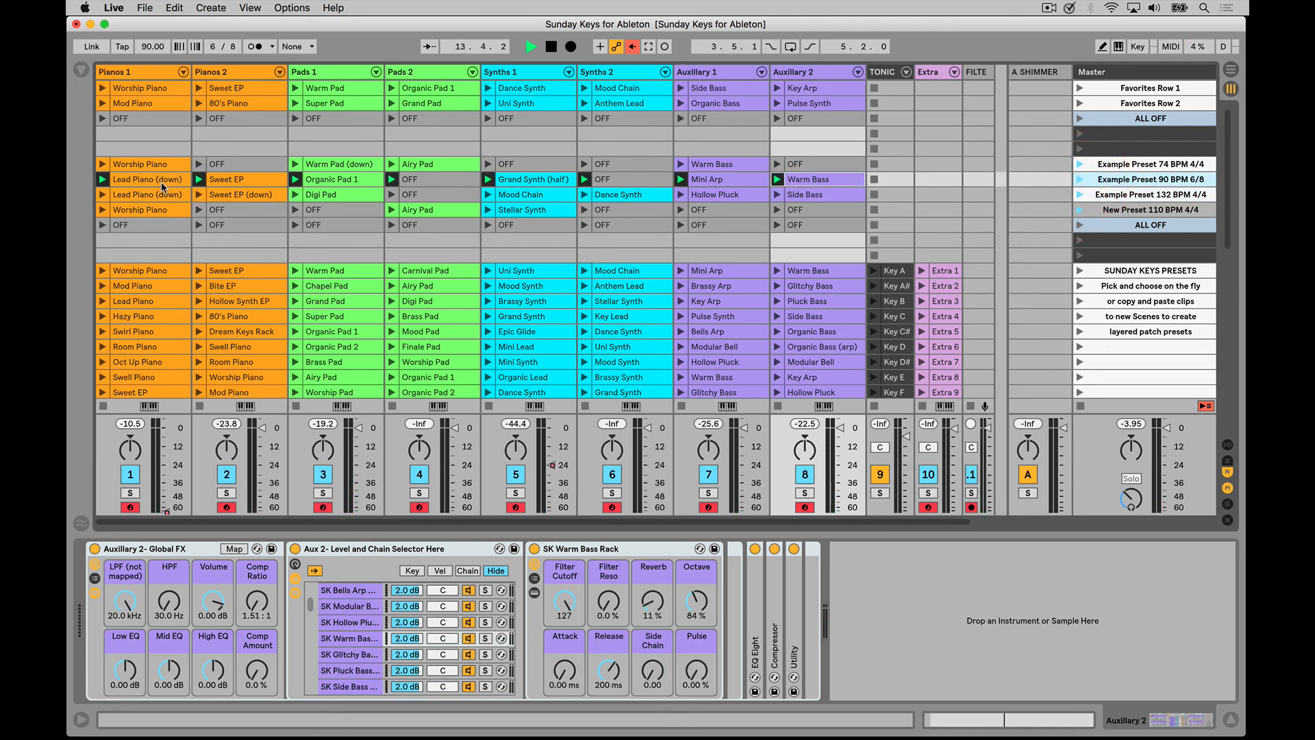